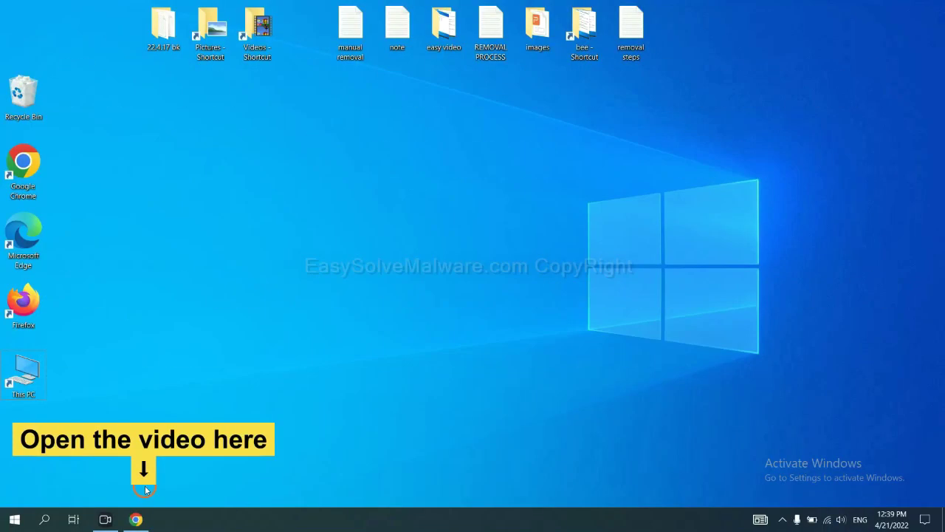
Step: From the easysolvemalware.com guide in Chrome, download the SpyHunter for Windows installer
click(144, 518)
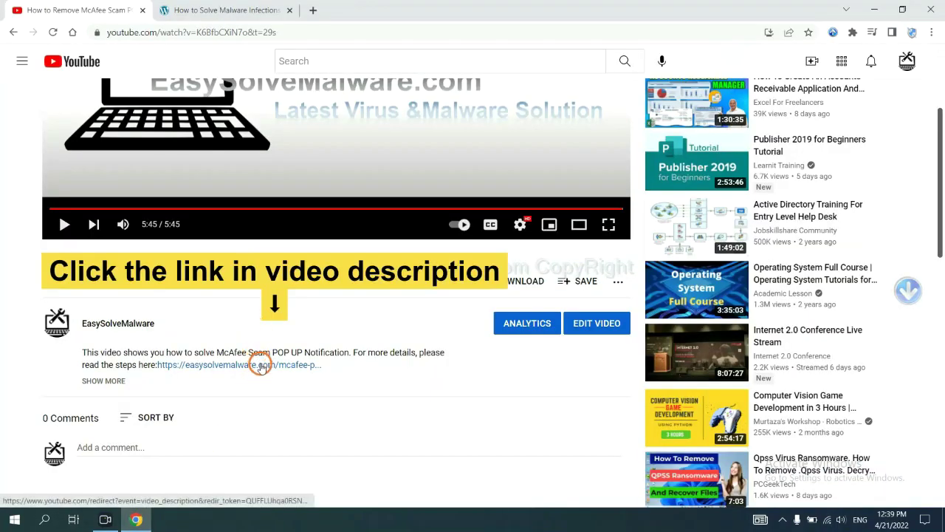
click(243, 8)
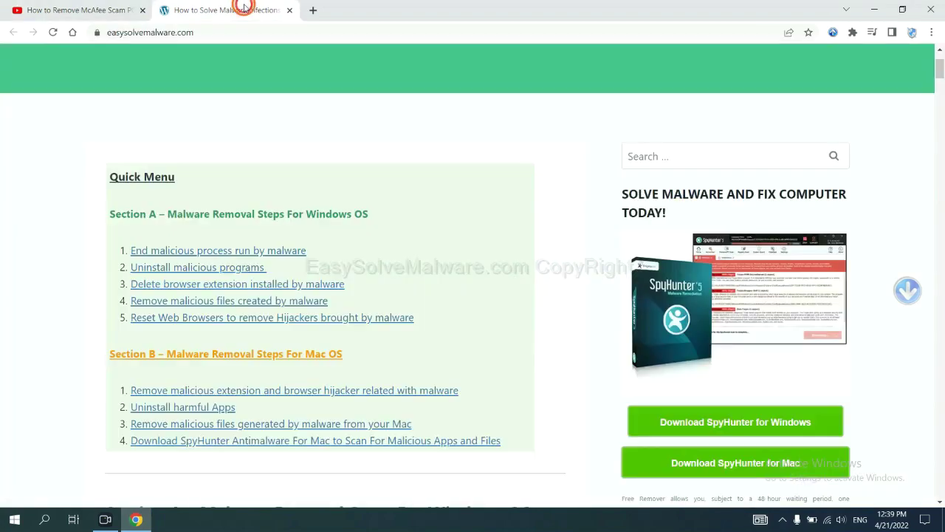
scroll(939, 252, down, 3)
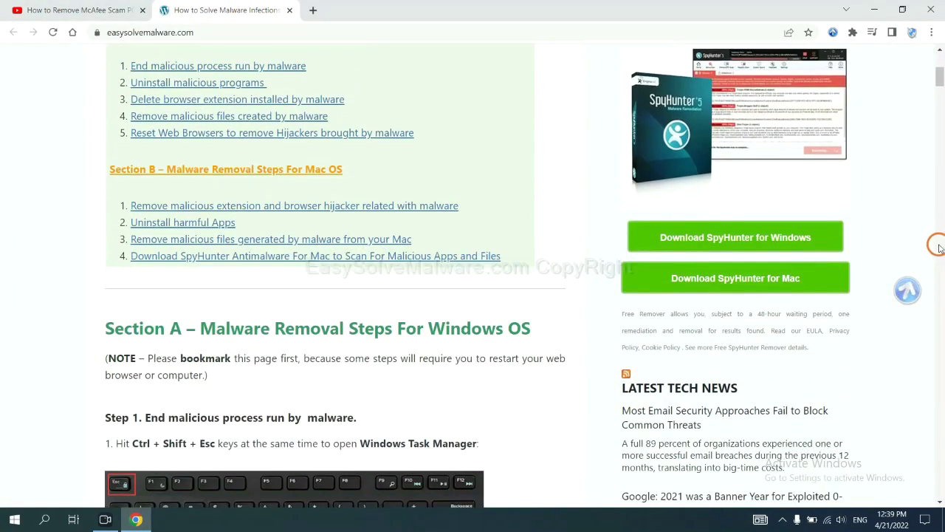
click(802, 235)
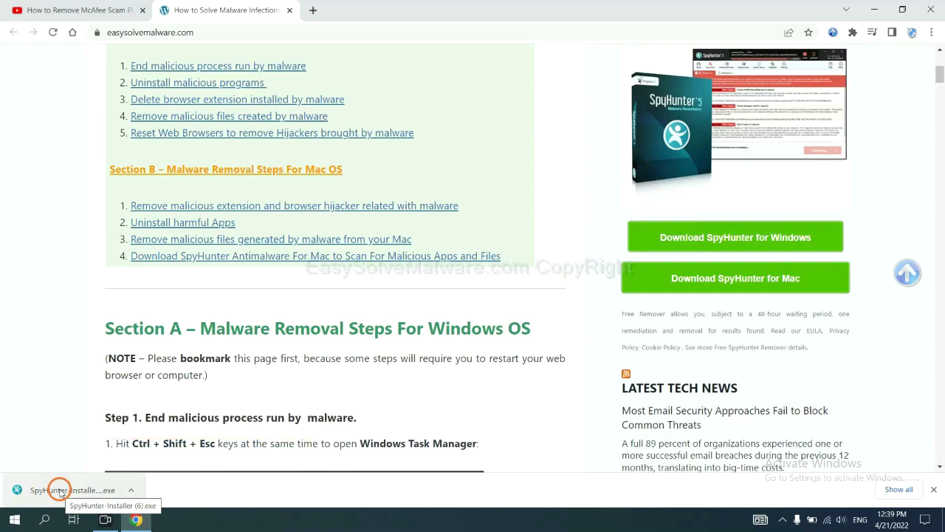
Step: Install SpyHunter 5 in English, accepting the EULA and Privacy Policy, and finish setup
click(59, 491)
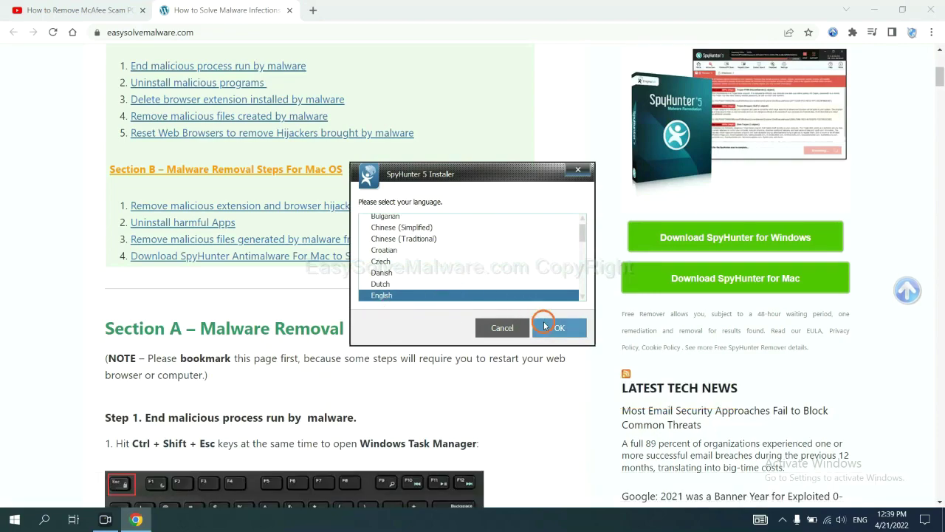
click(545, 326)
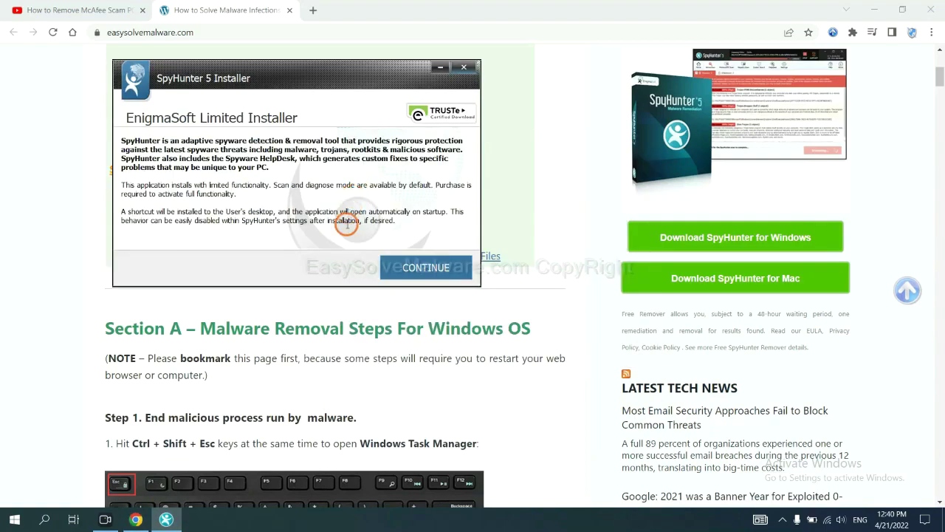
click(403, 268)
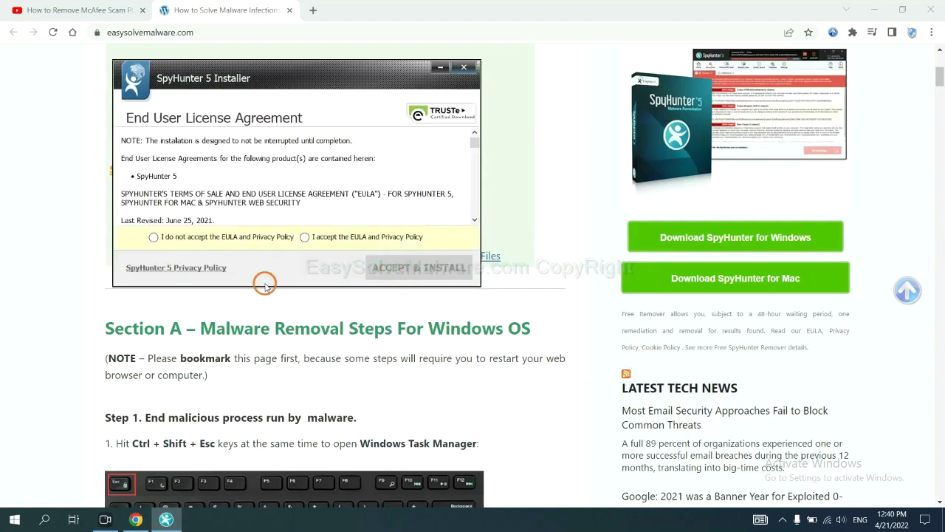
click(304, 236)
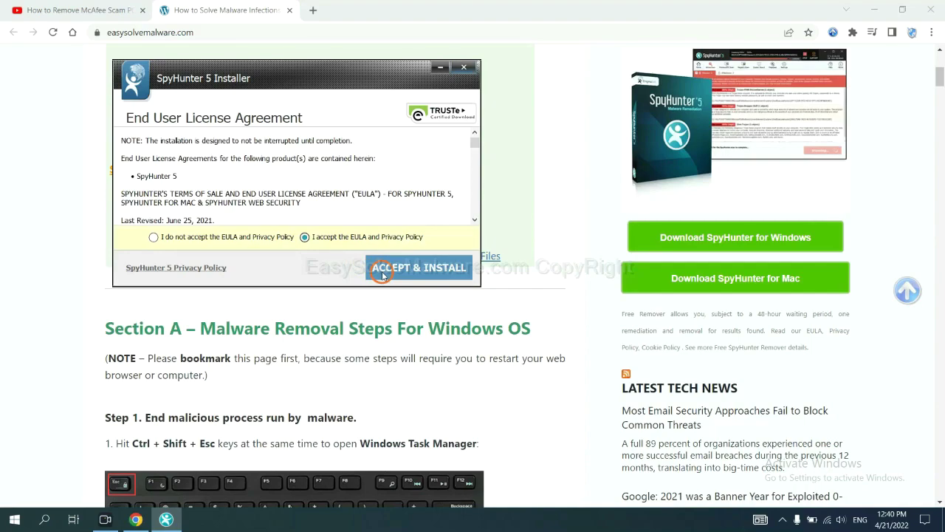
click(381, 273)
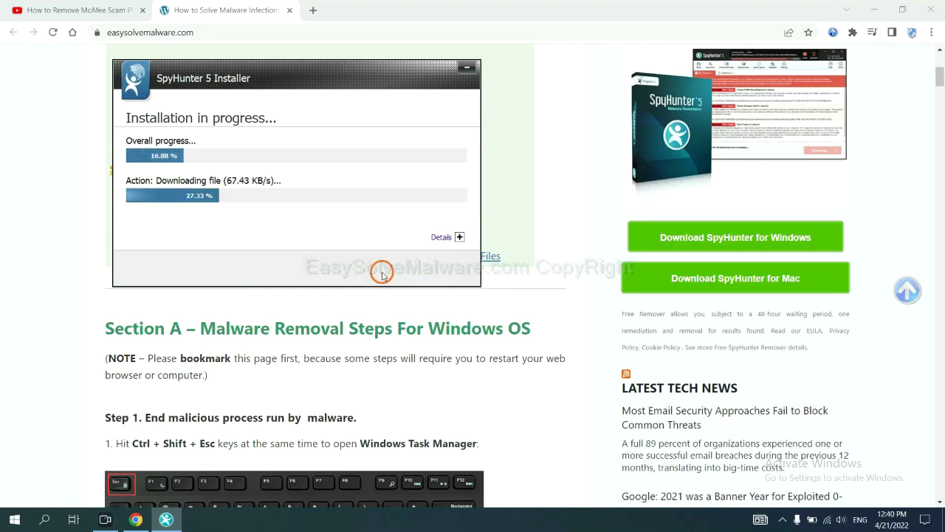
click(462, 331)
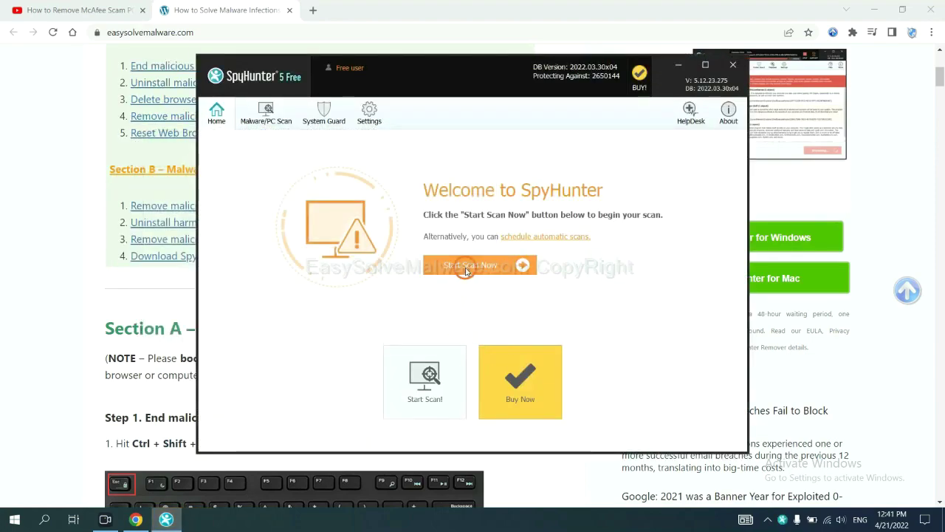
Step: Scan the PC with SpyHunter 5, then move past the unknown remove360.bat result
click(466, 271)
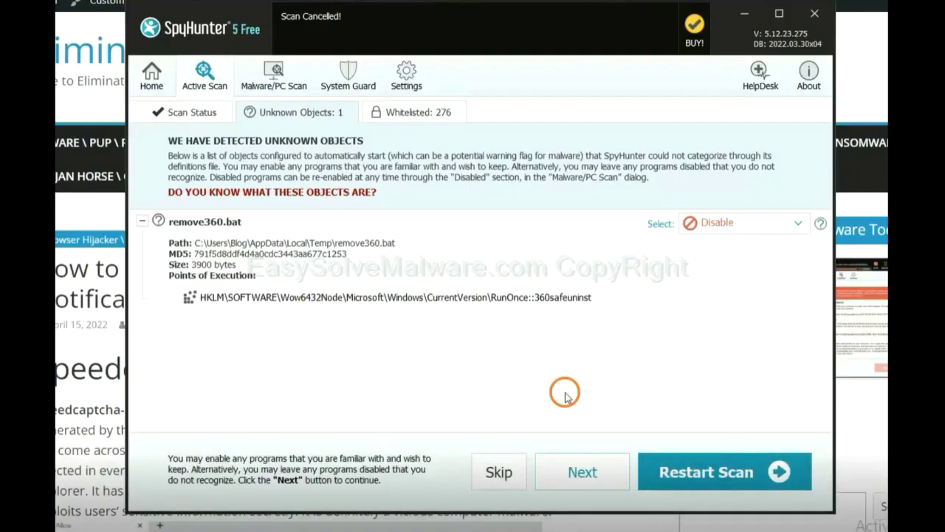
click(582, 476)
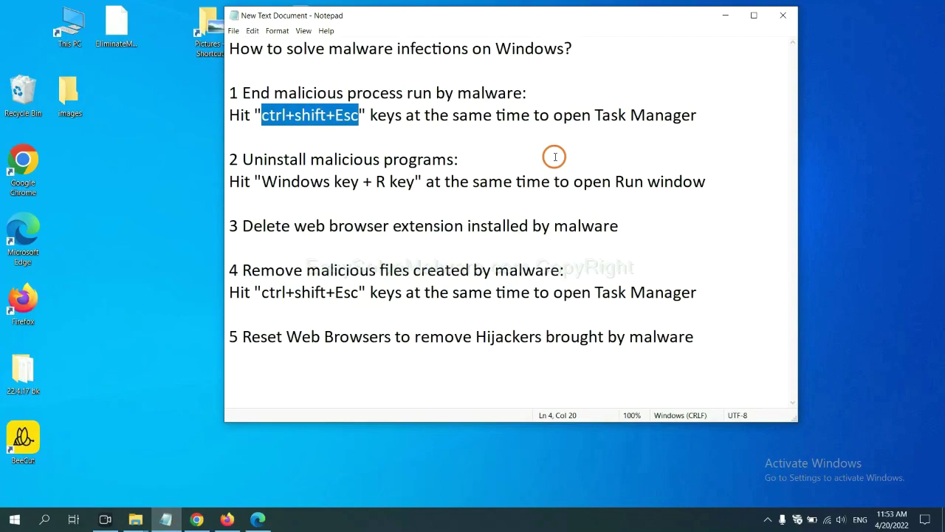
Step: Highlight 'ctrl+shift+Esc' in step 1 of the Notepad removal guide
click(338, 118)
drag(359, 117, 263, 119)
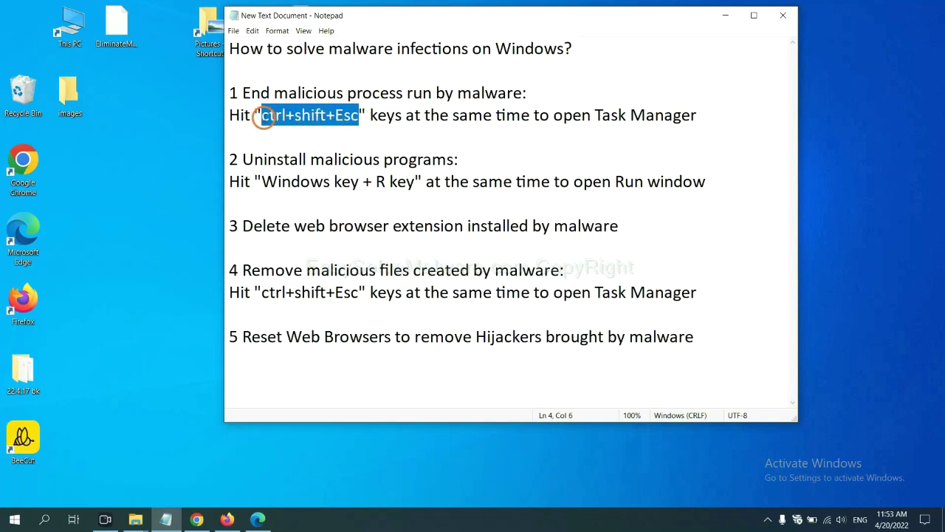
key(ctrl+shift+Escape)
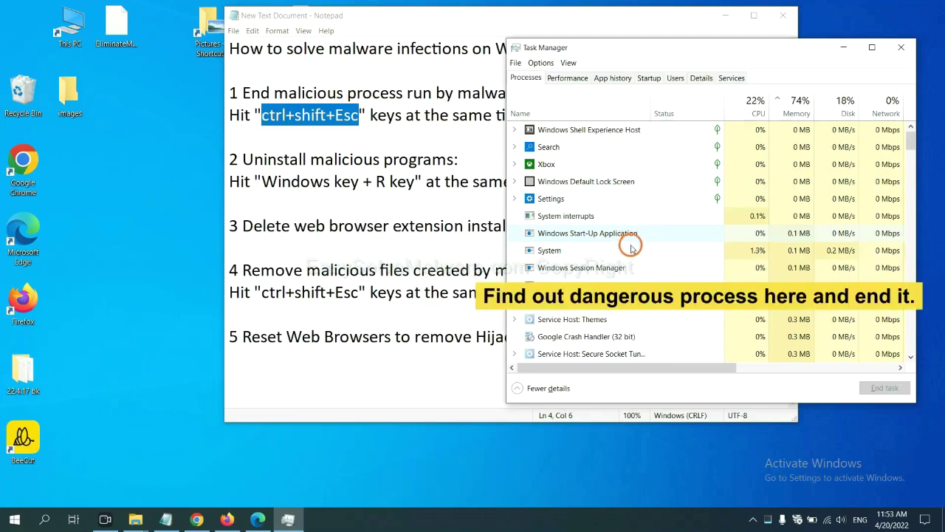
click(632, 249)
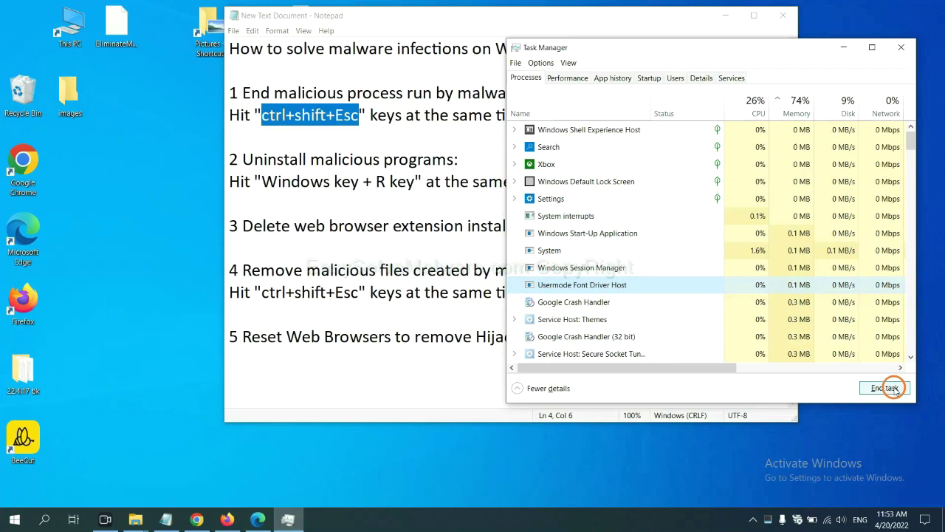
click(898, 49)
click(587, 171)
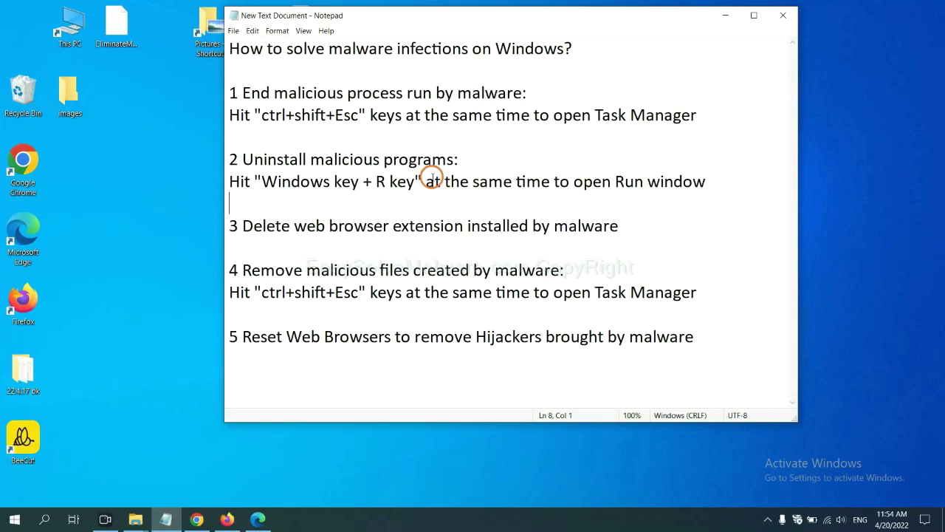
Step: Open the Run dialog with Win+R and launch 'control panel' from it
click(261, 185)
drag(259, 187, 411, 191)
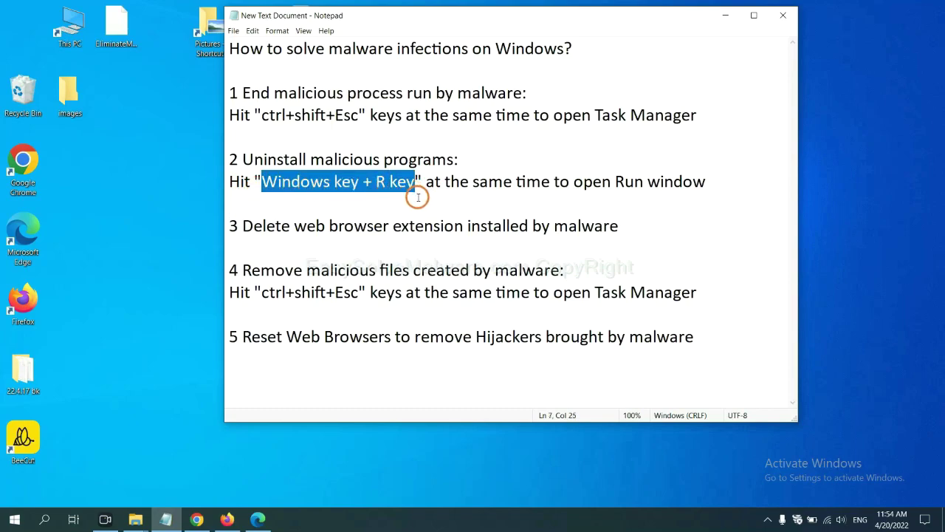
key(super+r)
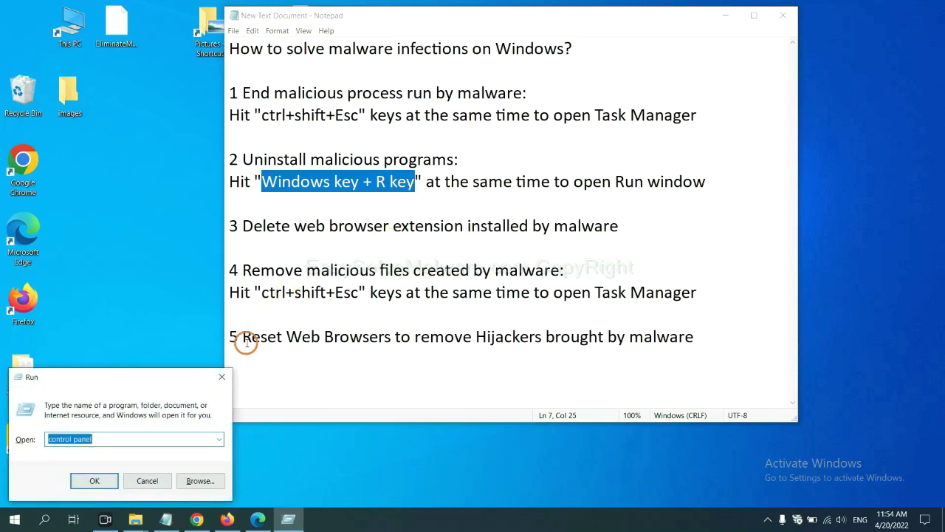
drag(104, 387, 721, 164)
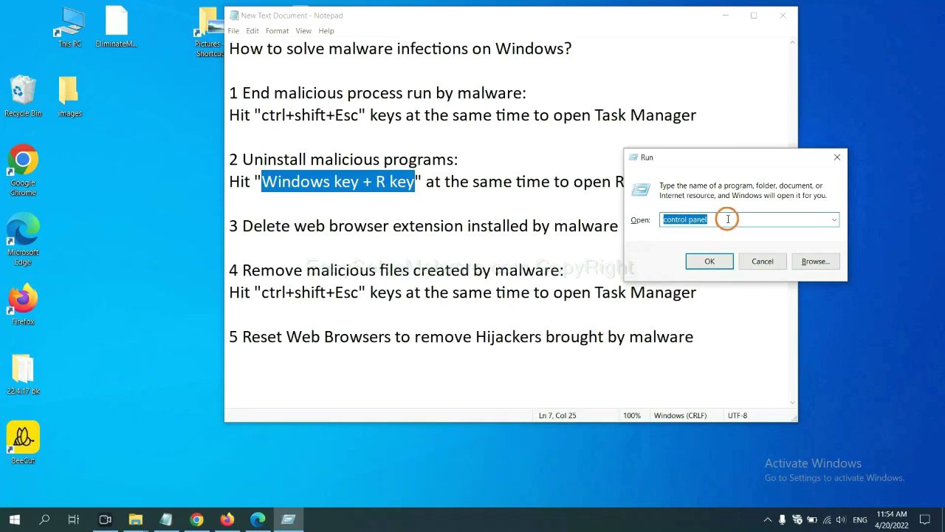
click(728, 220)
drag(729, 220, 641, 220)
click(705, 264)
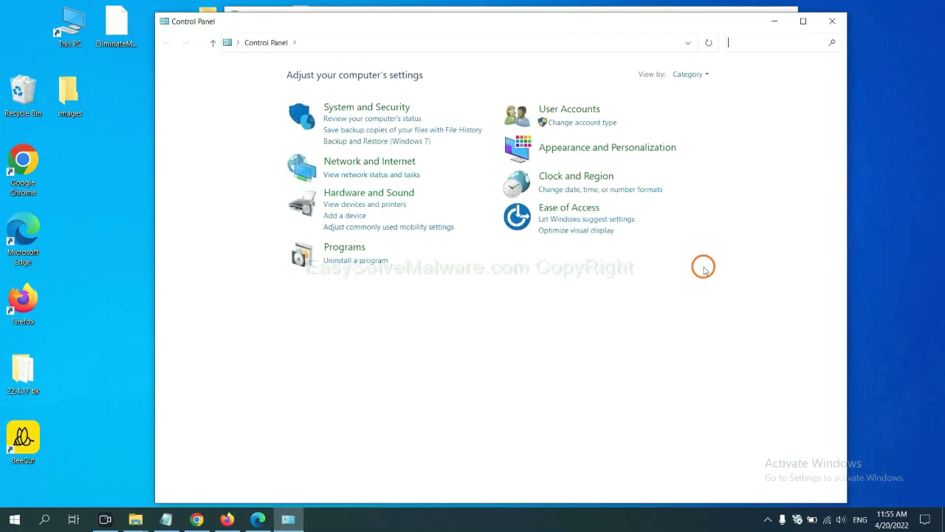
Step: Inspect Xiph.Org Open Codecs in Programs and Features, then close that window
click(373, 262)
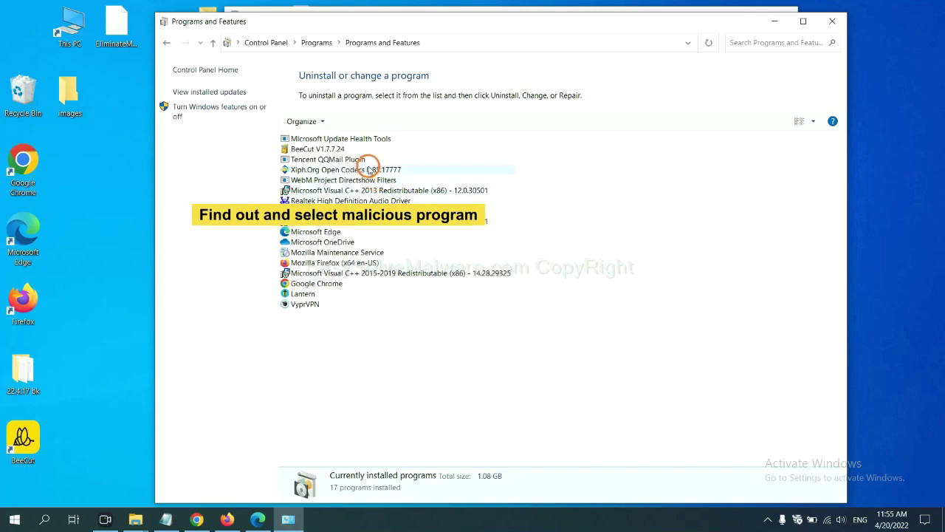
click(372, 170)
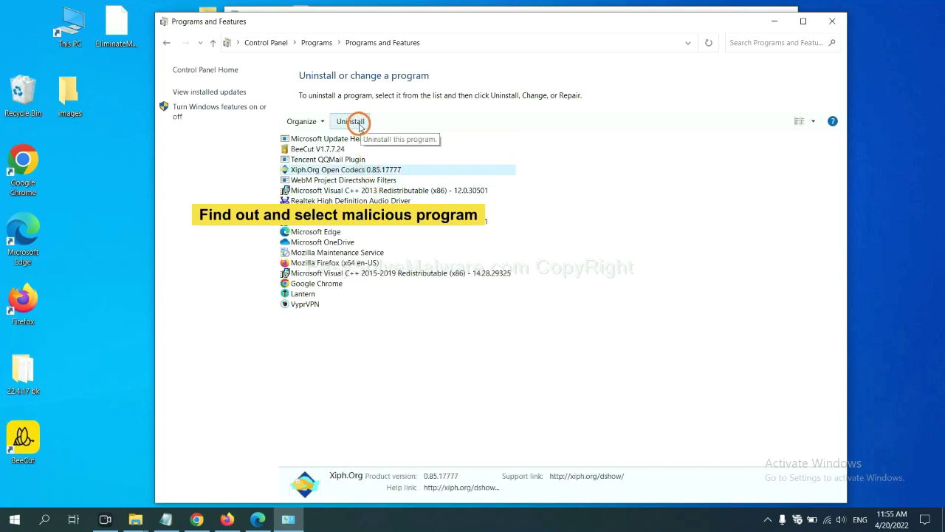
click(838, 25)
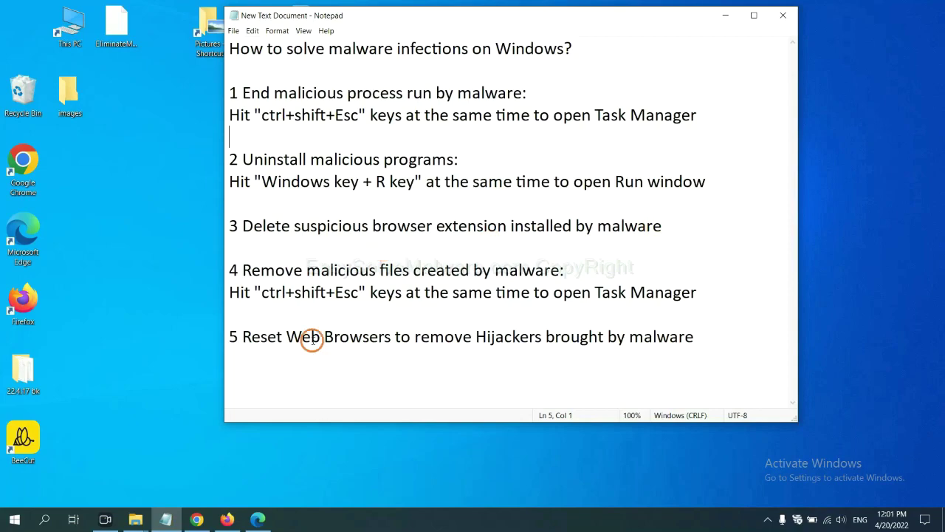
Step: Open Chrome's Extensions page from More tools to view the Scroll To Top extension
click(204, 519)
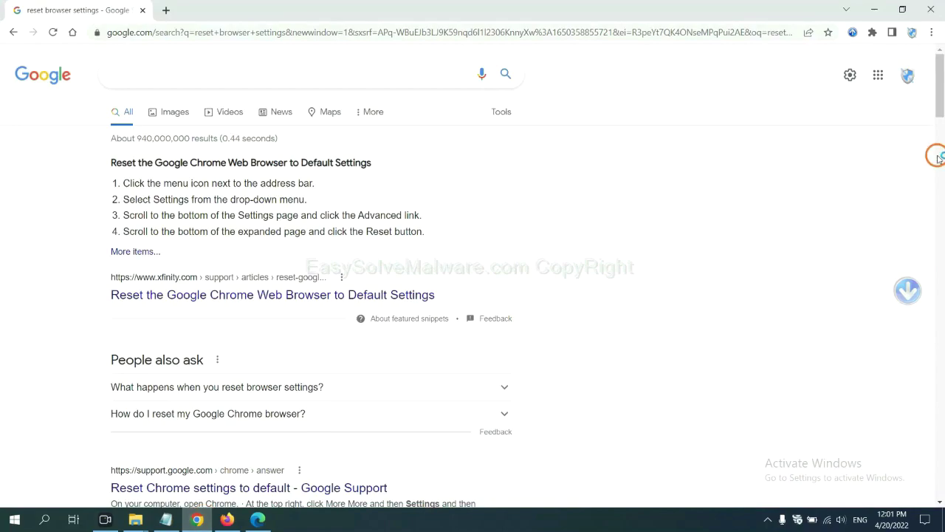
click(932, 35)
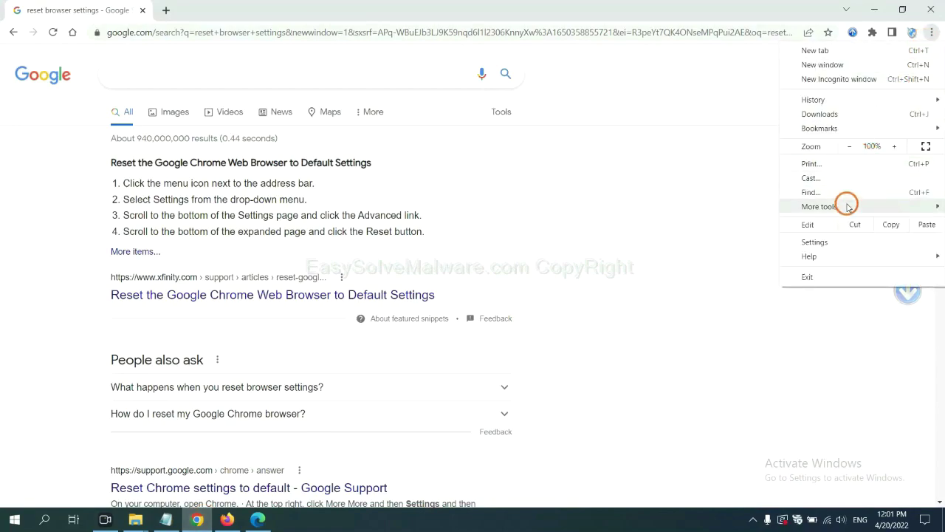
mouse_move(820, 207)
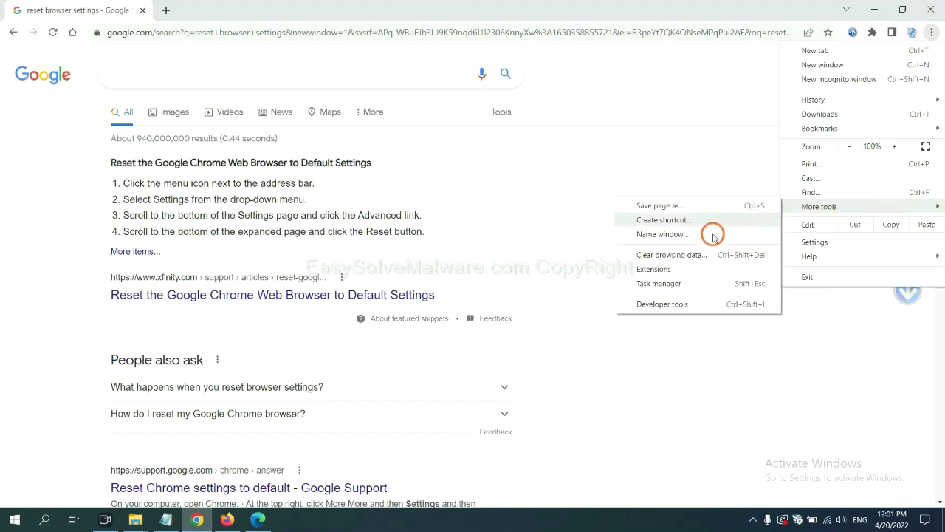
click(695, 268)
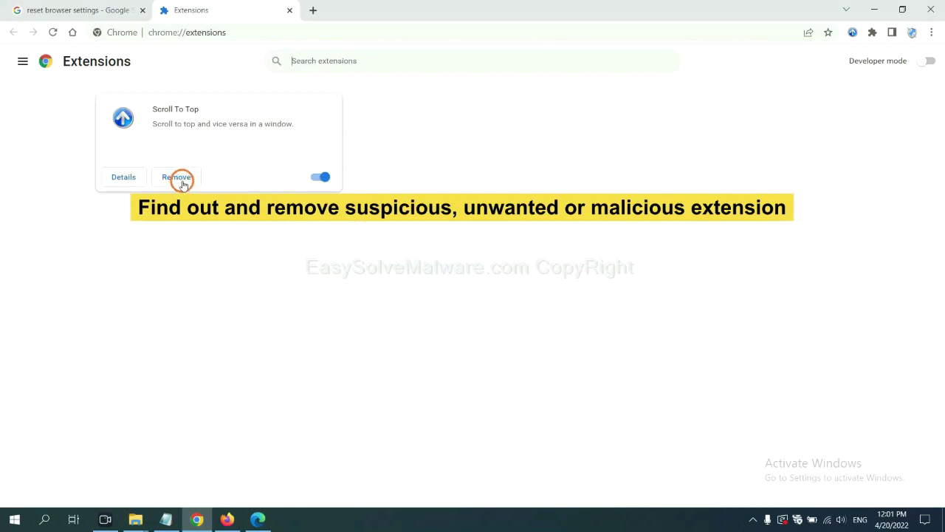
Step: Open Firefox's Add-ons Manager and show the options for GIPHY for Firefox
click(227, 519)
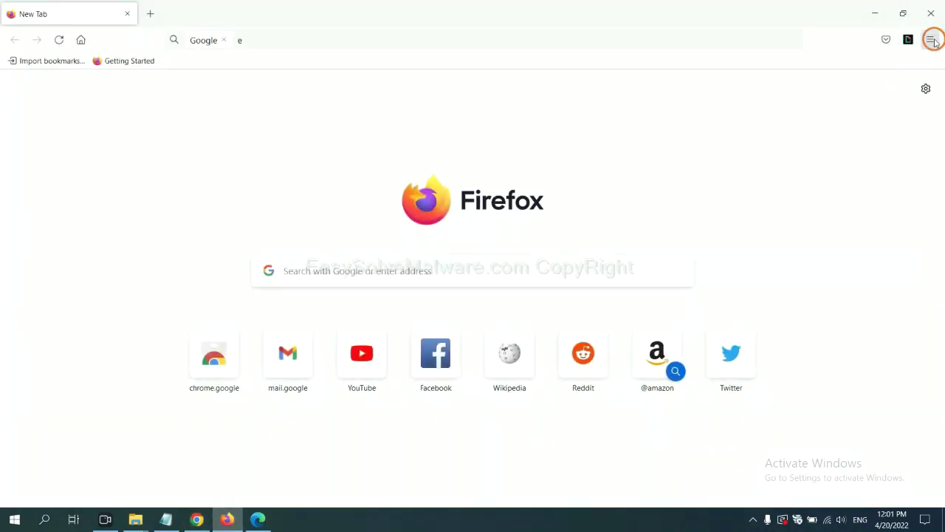
click(933, 40)
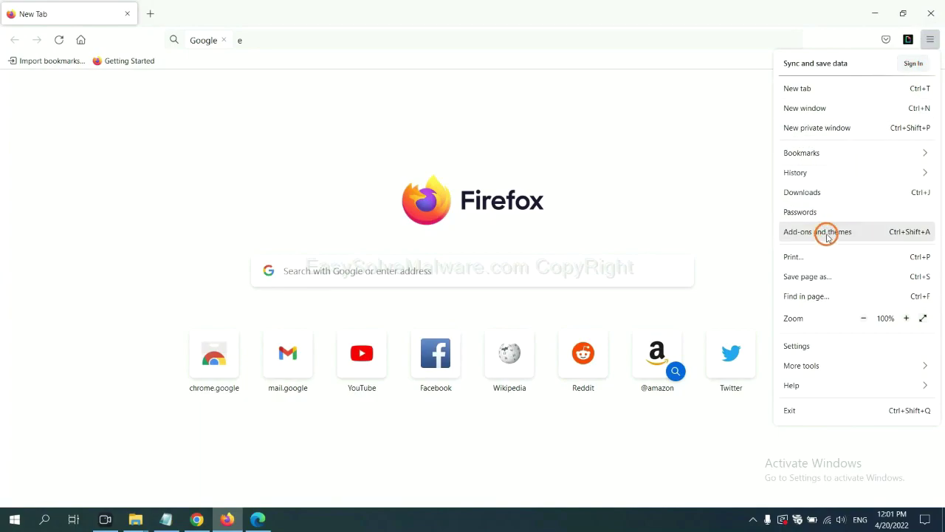
click(823, 238)
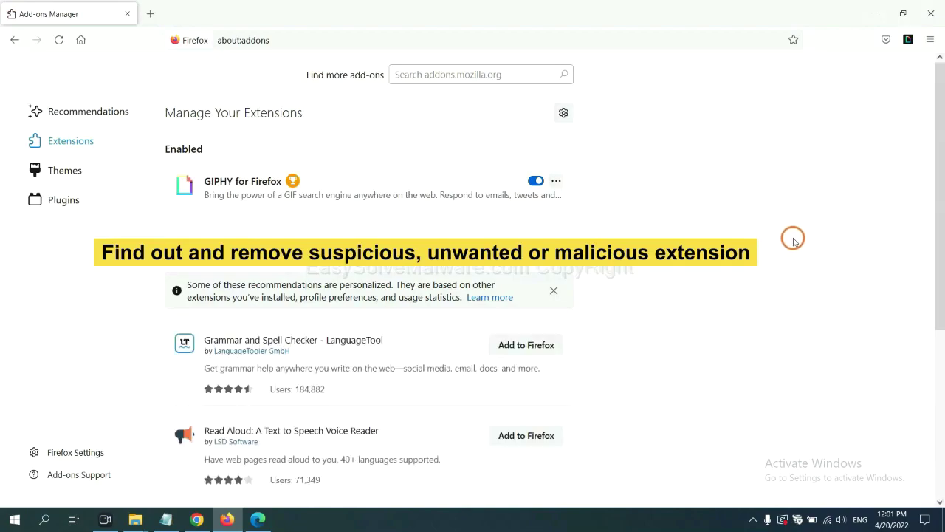
click(555, 181)
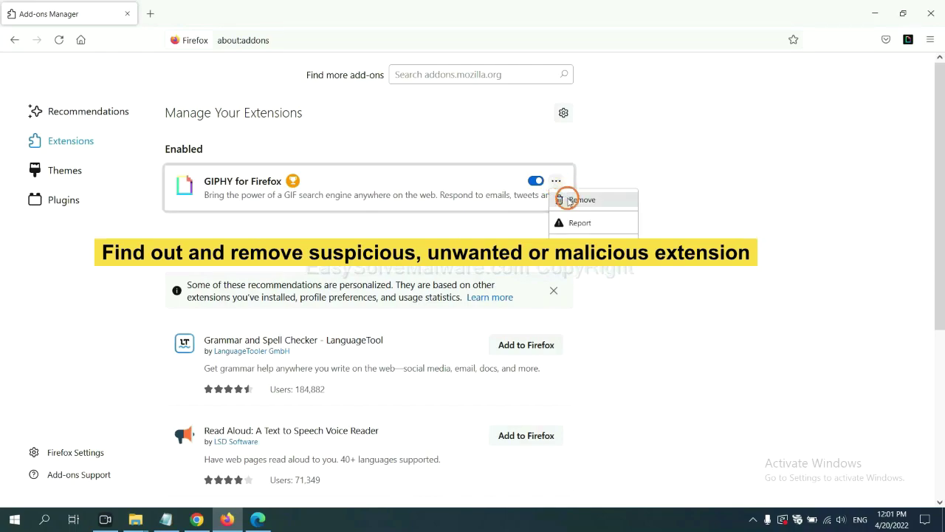
Step: Remove the ArcVpn Free Fast VPN Proxy extension from Edge's extensions page, confirming the removal
click(258, 520)
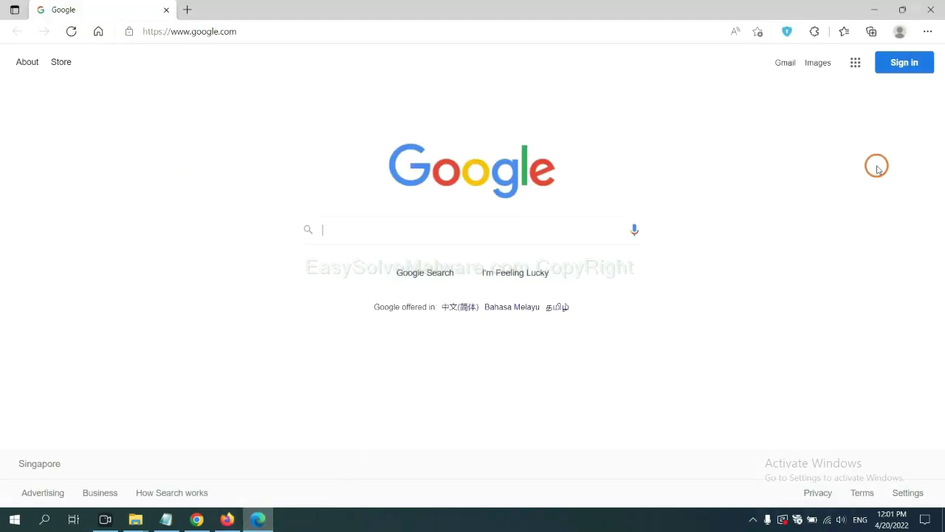
click(927, 33)
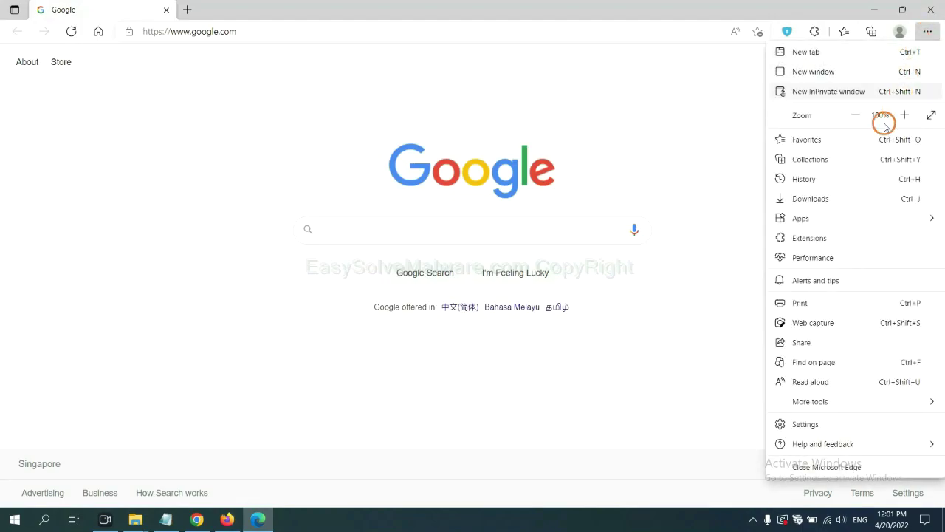
right_click(813, 239)
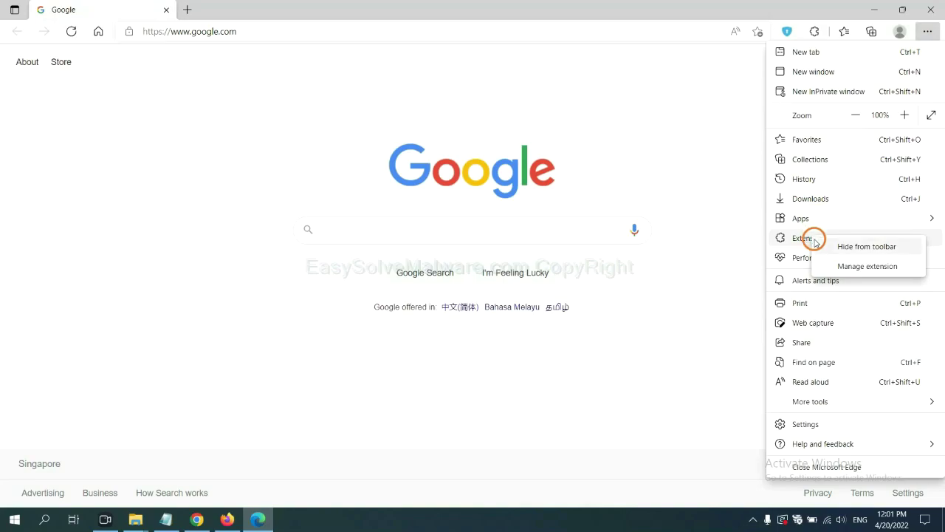
click(849, 266)
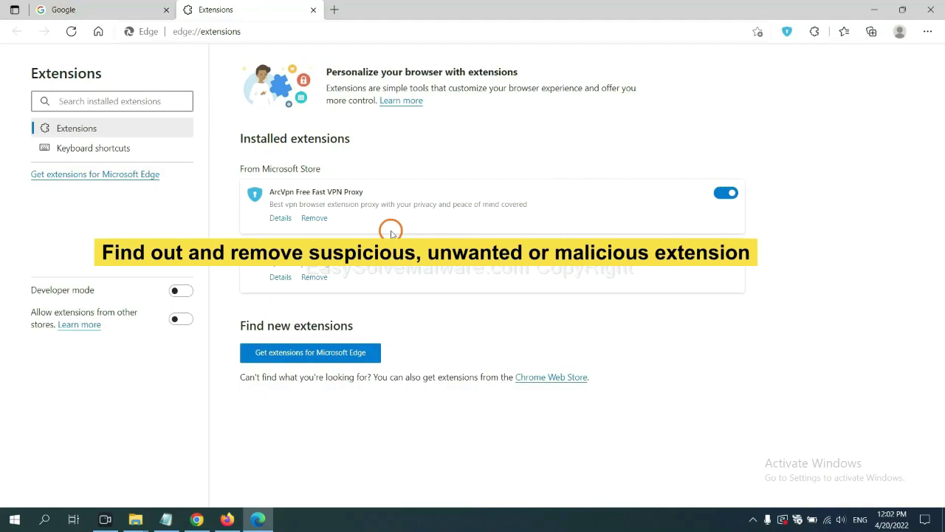
click(314, 218)
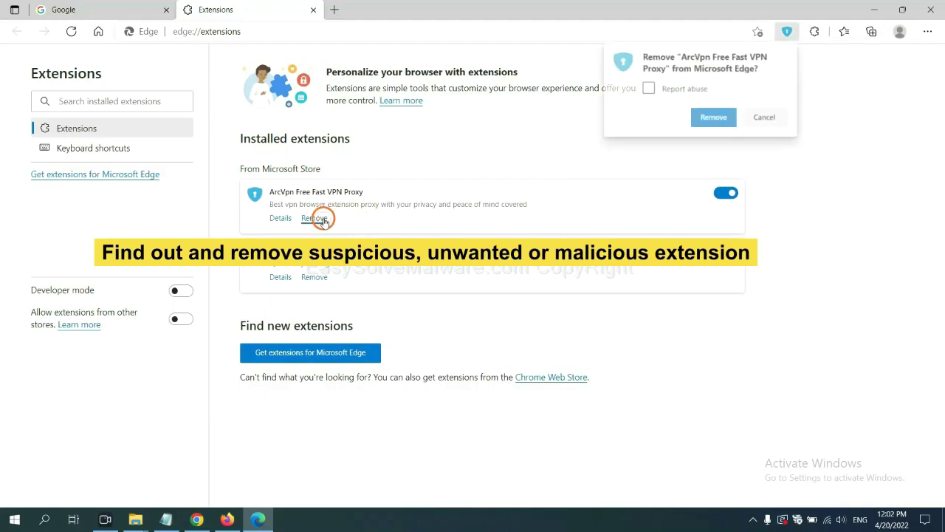
click(711, 119)
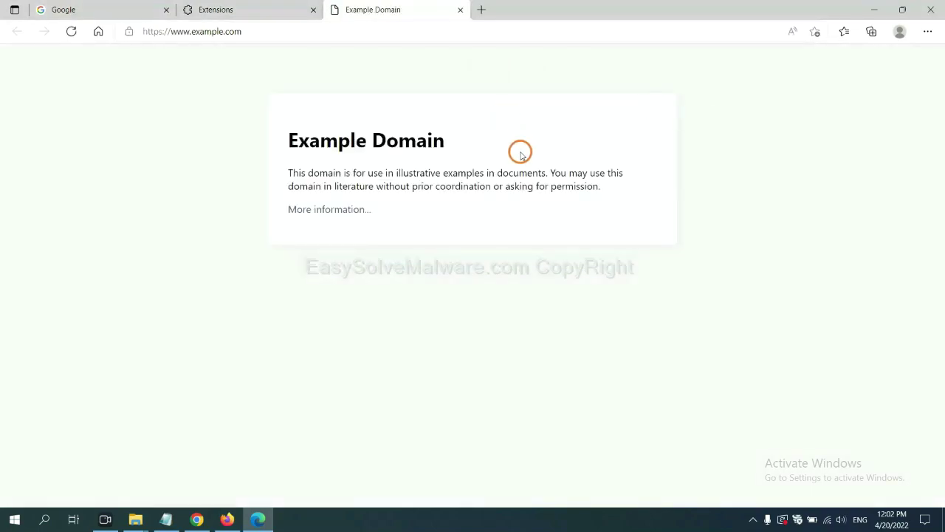
Step: Show the desktop, return to the Notepad guide and select the regedit step
click(943, 526)
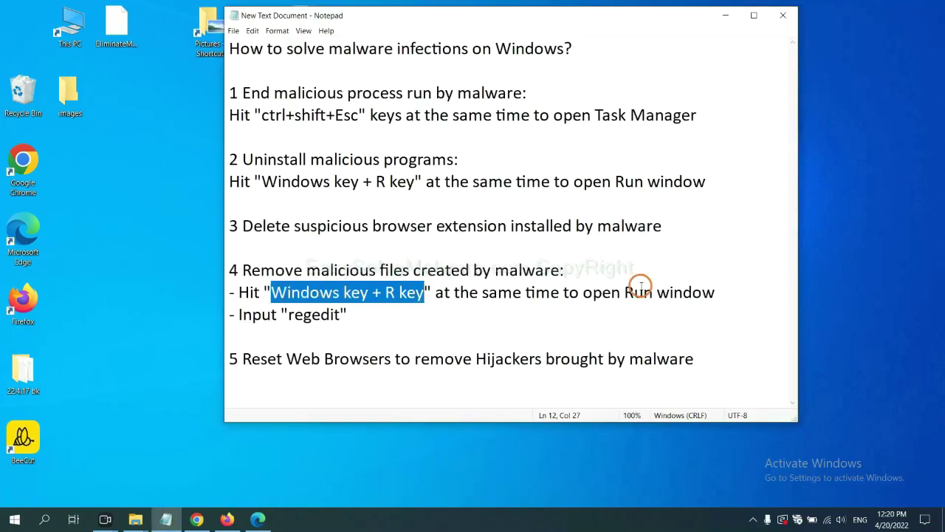
click(641, 290)
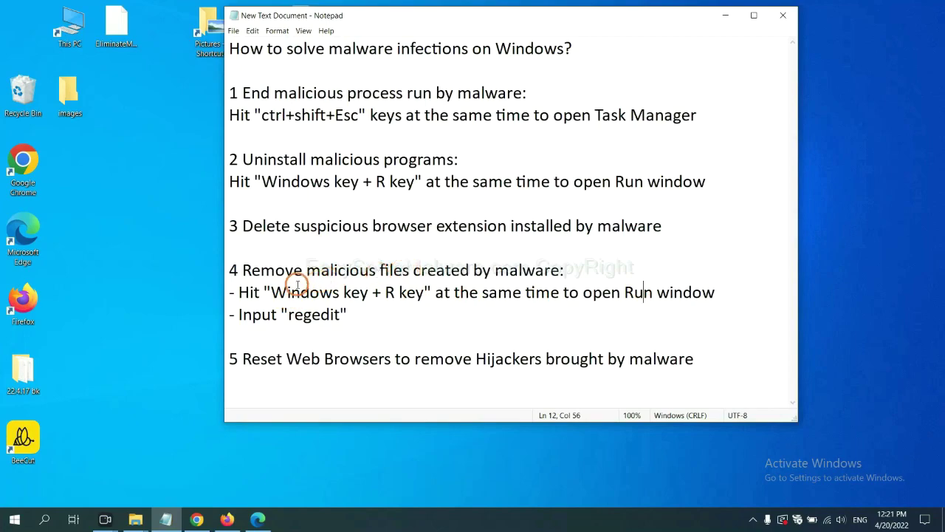
drag(239, 292, 536, 306)
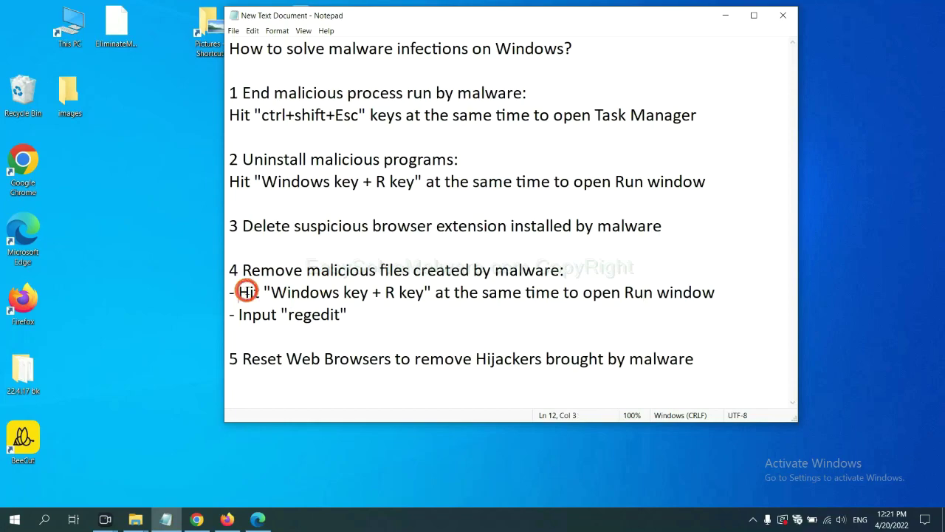
click(549, 299)
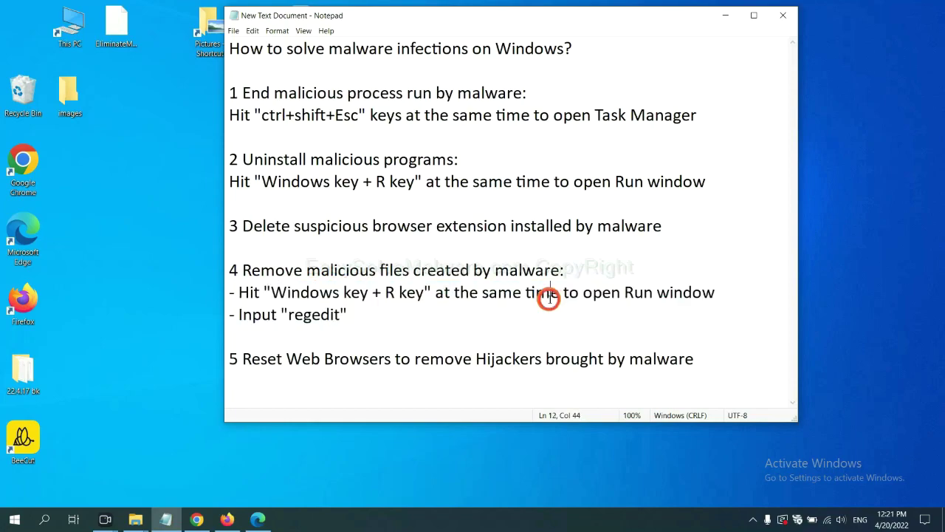
Step: Launch Registry Editor (regedit) from the Run dialog
key(super+r)
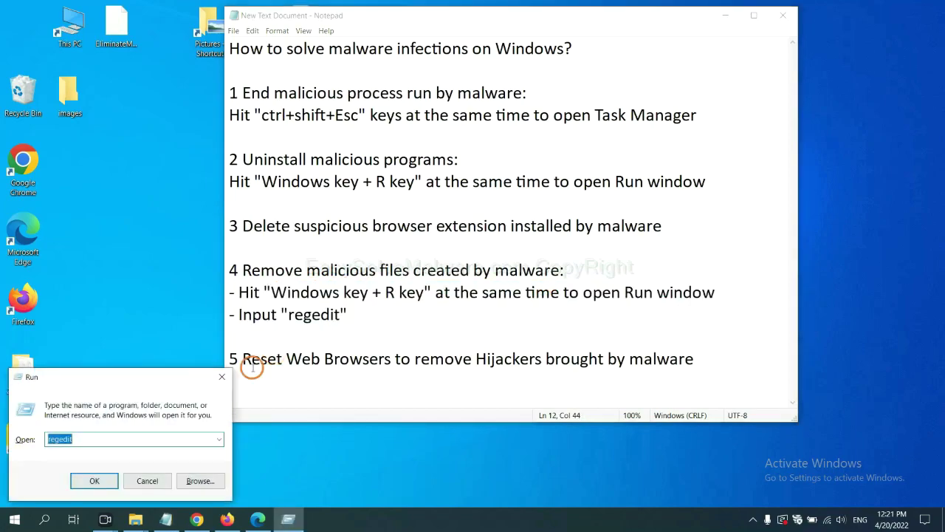
drag(172, 374, 749, 195)
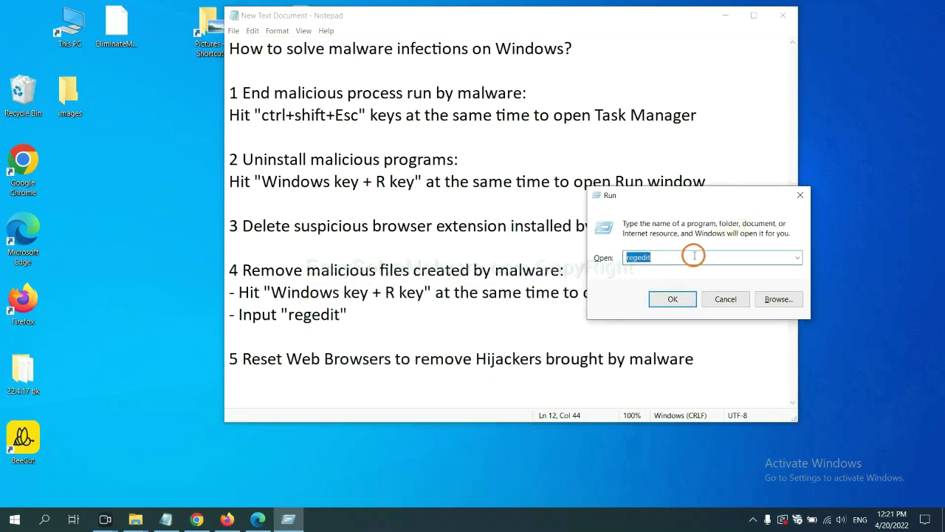
click(667, 260)
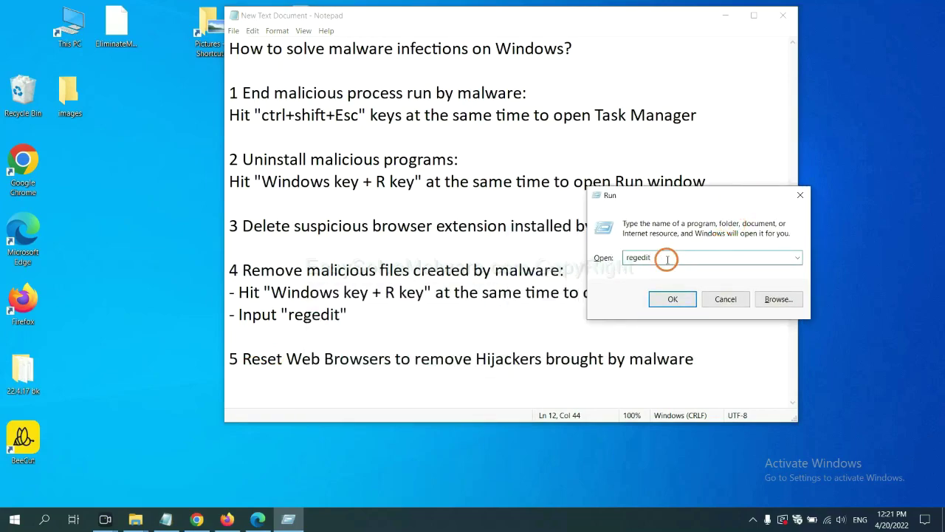
click(672, 298)
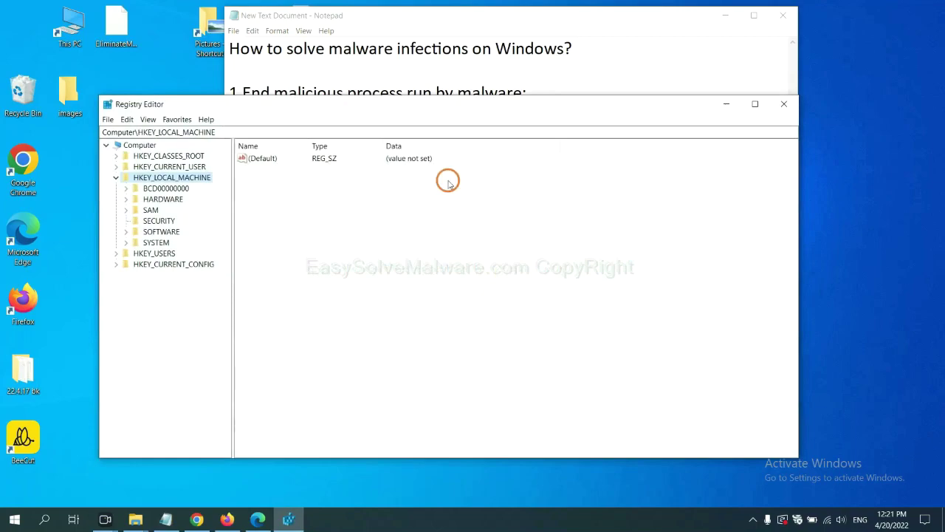
Step: Search the registry for the malware name to reach the FEATURE_BROWSER_EMULATION key listing BeeCut.exe
click(131, 120)
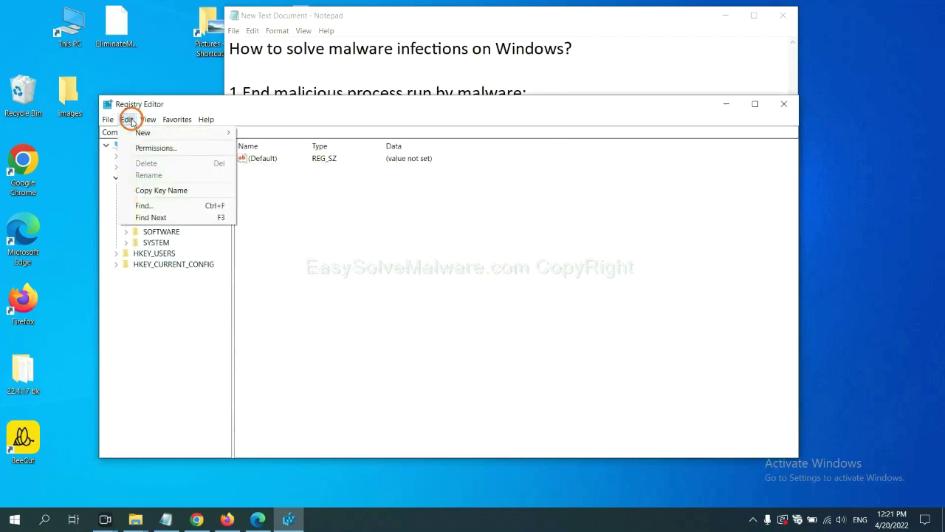
click(166, 206)
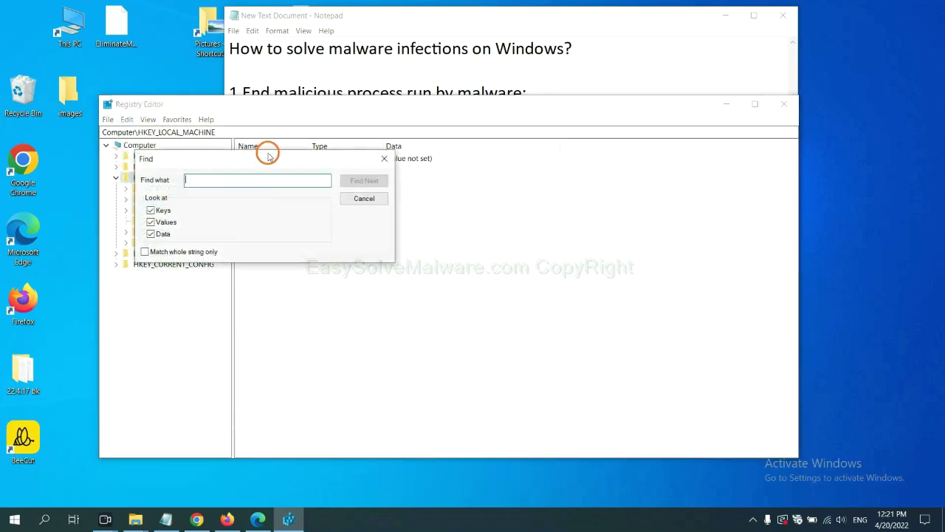
drag(269, 153, 360, 176)
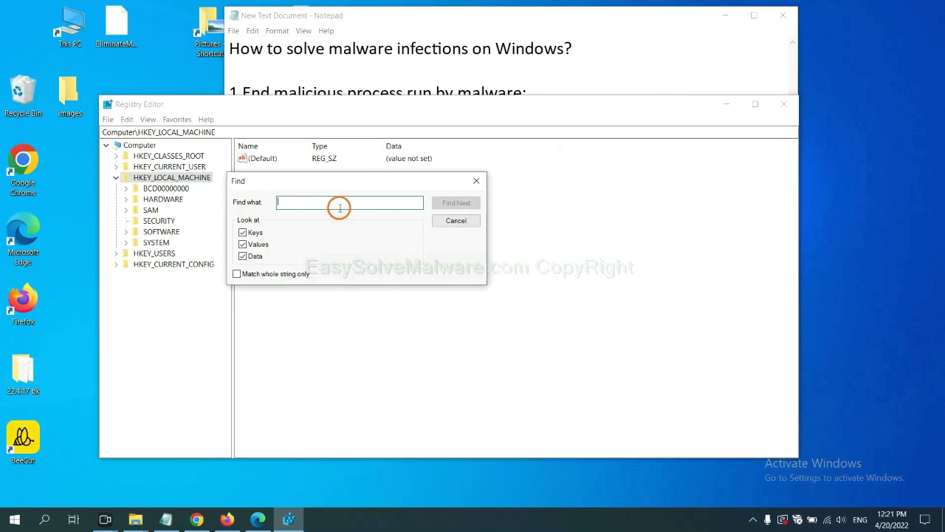
click(341, 207)
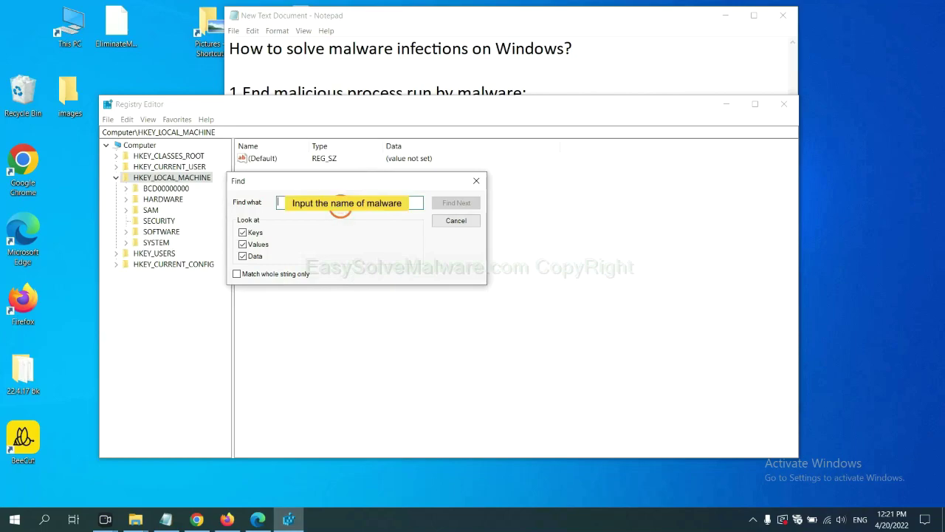
text(be)
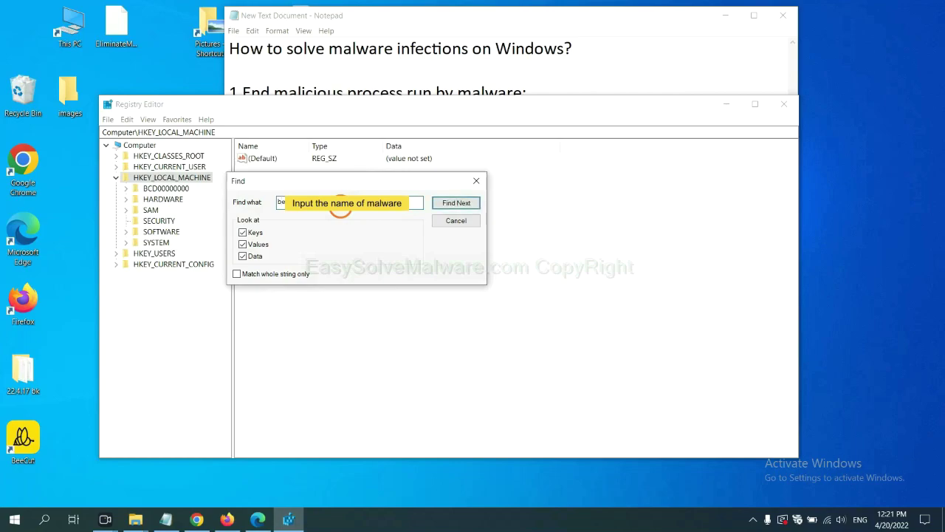
click(456, 203)
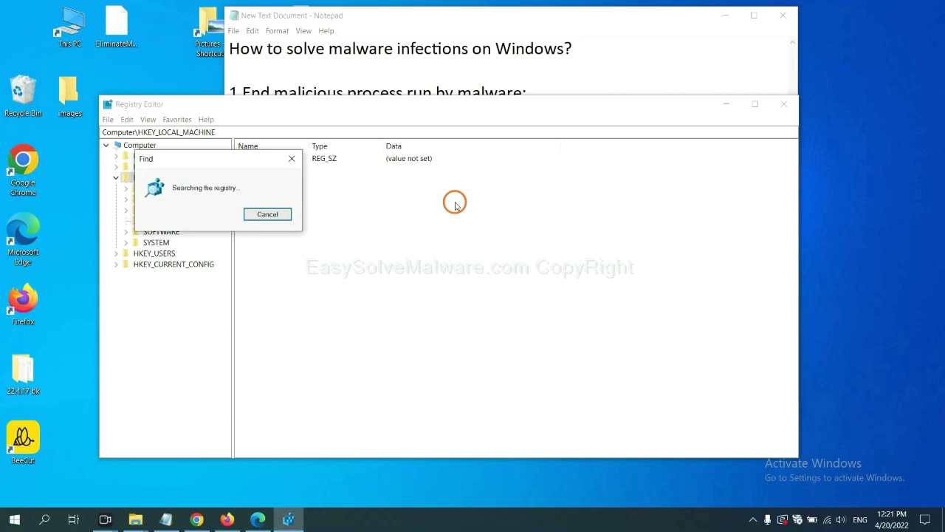
drag(232, 156, 380, 157)
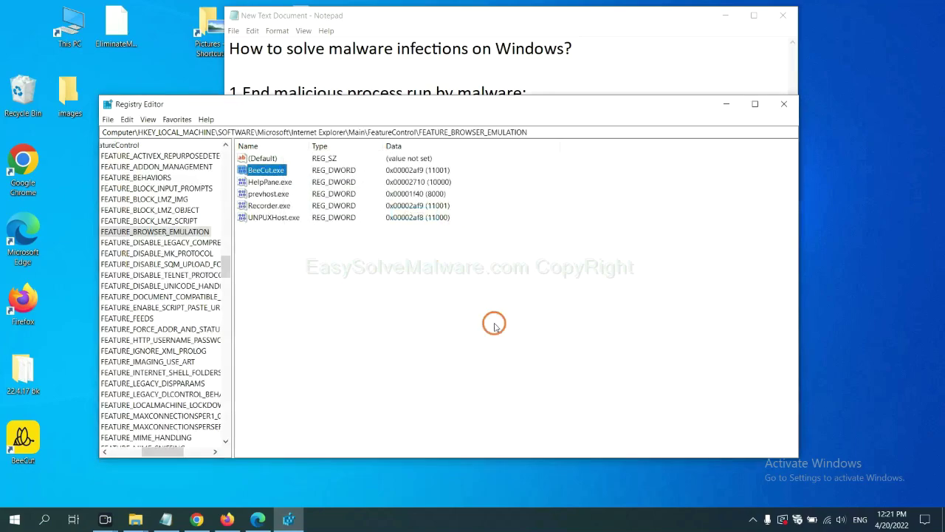
drag(159, 452, 151, 449)
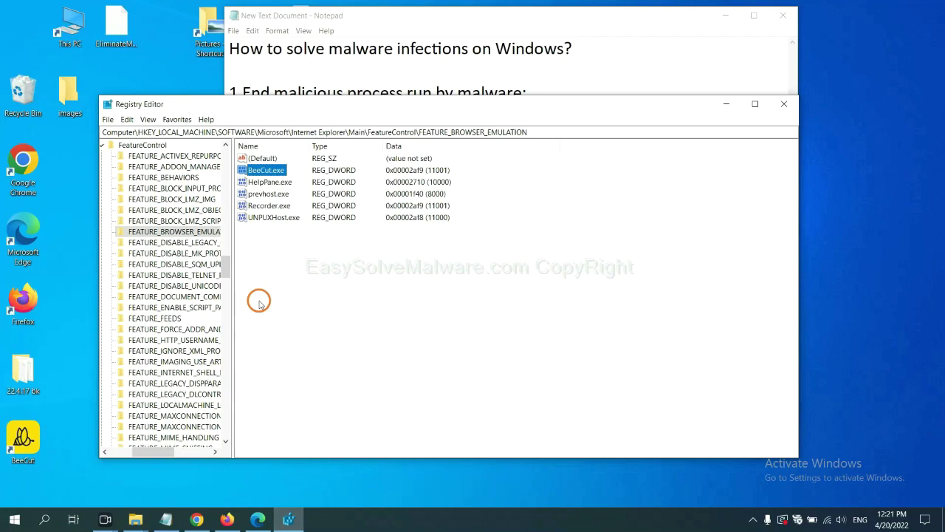
right_click(191, 232)
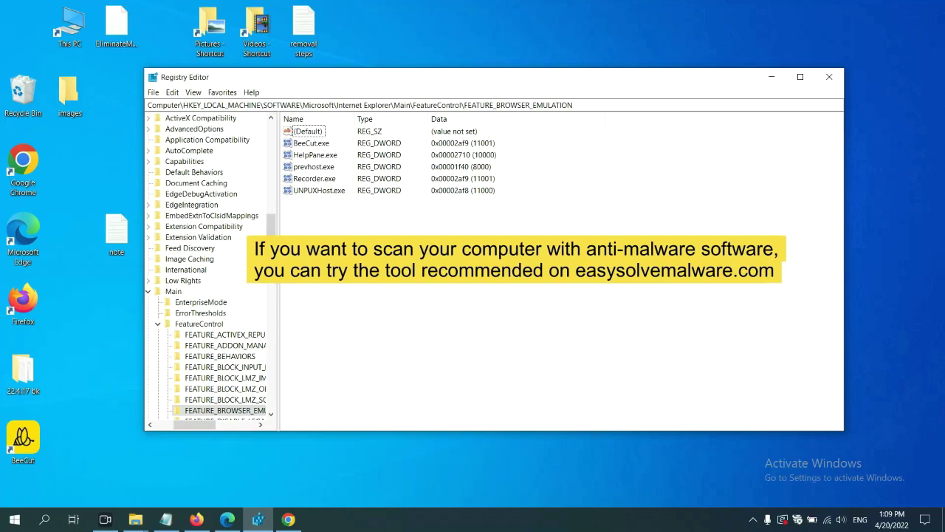
Step: Scroll through the EasySolveMalware.com removal guide's step list in Chrome
click(292, 520)
scroll(683, 344, down, 1)
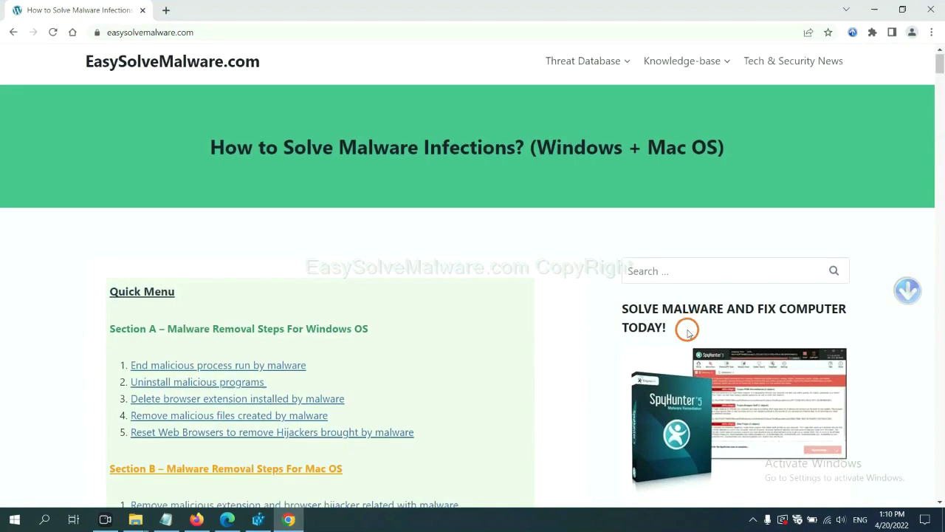
scroll(683, 343, up, 1)
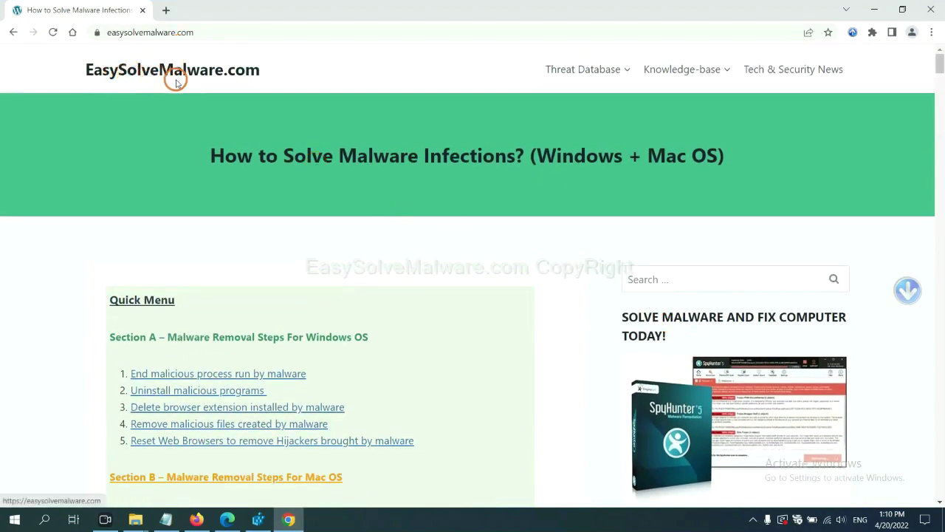
scroll(769, 327, down, 3)
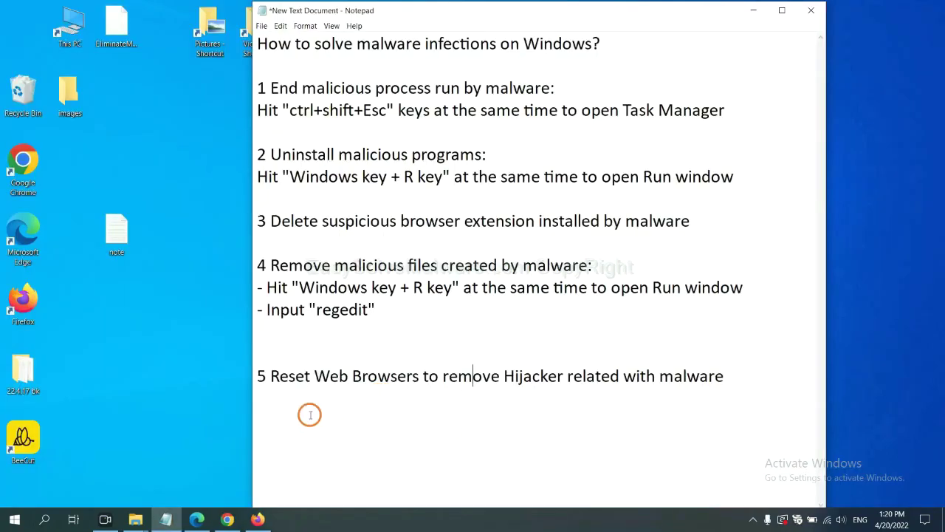
Step: Search Chrome settings for 'reset' and request restoring original defaults, then switch to Firefox
click(227, 520)
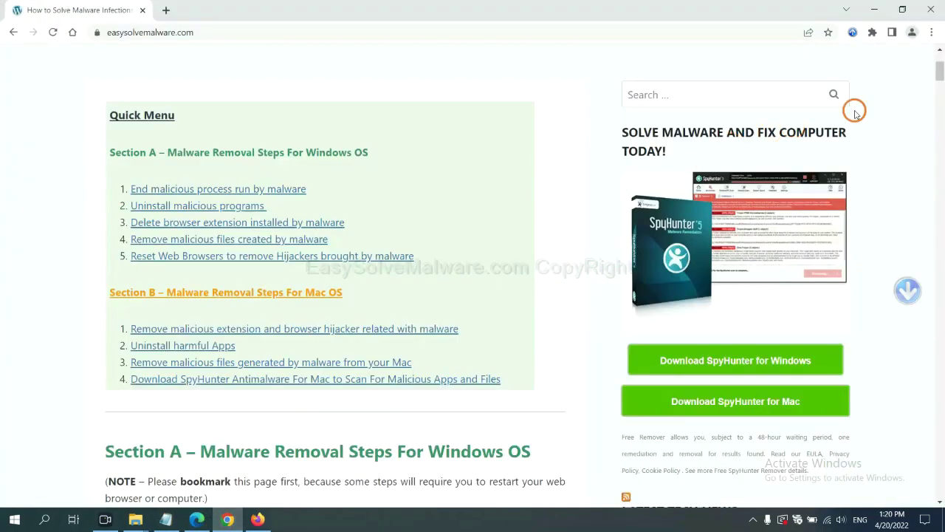
click(933, 33)
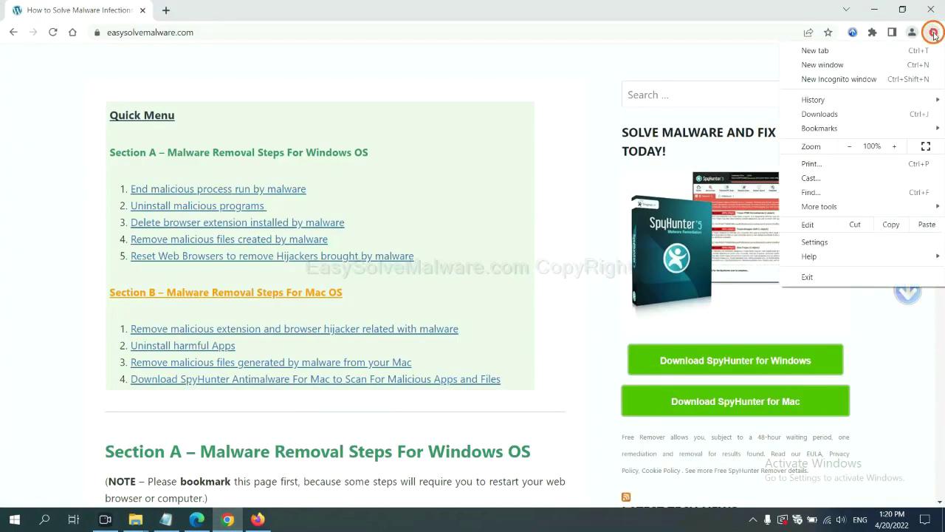
click(815, 242)
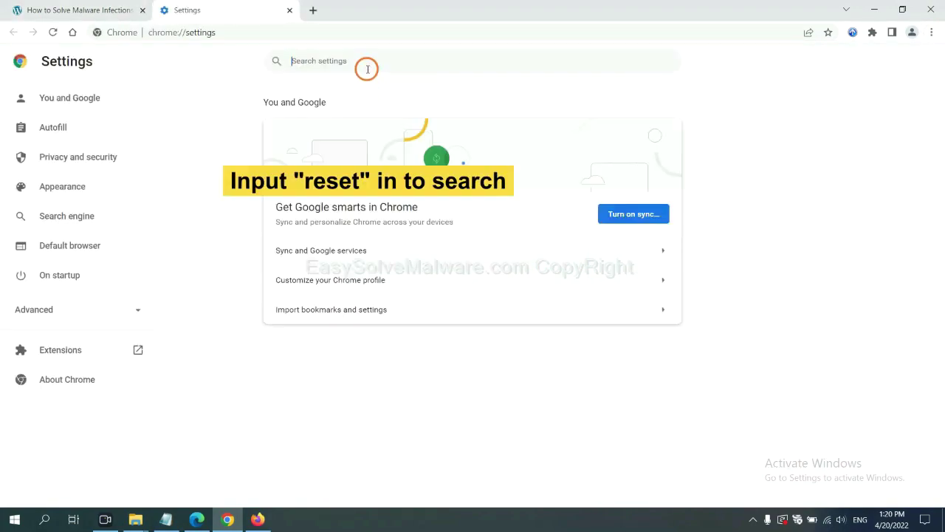
text(reset)
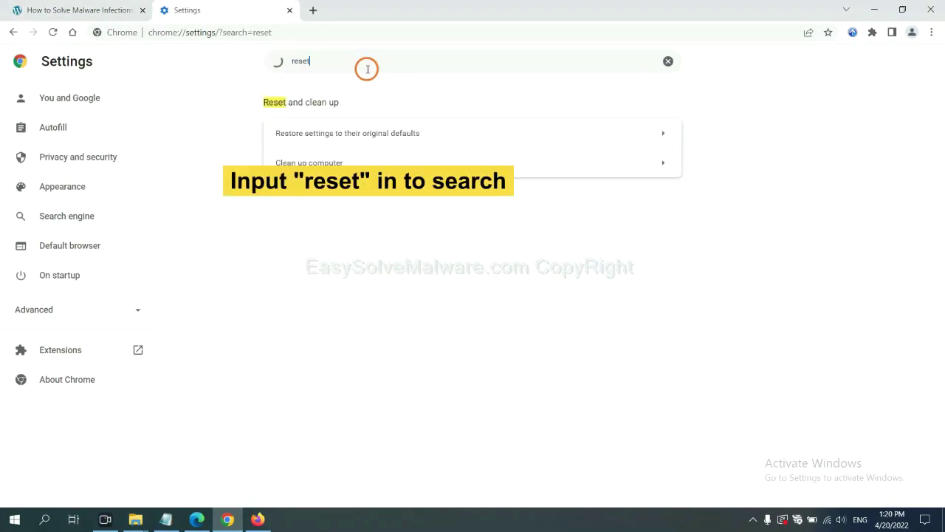
click(405, 131)
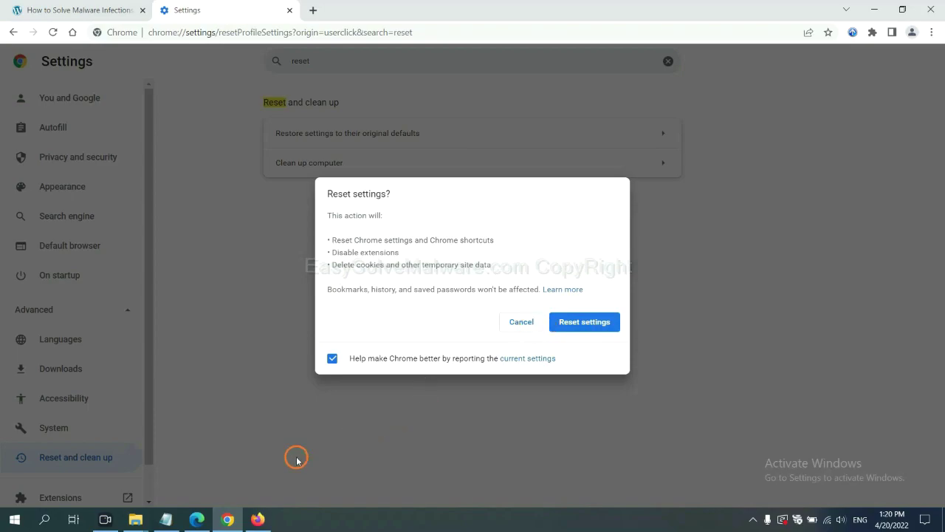
click(260, 517)
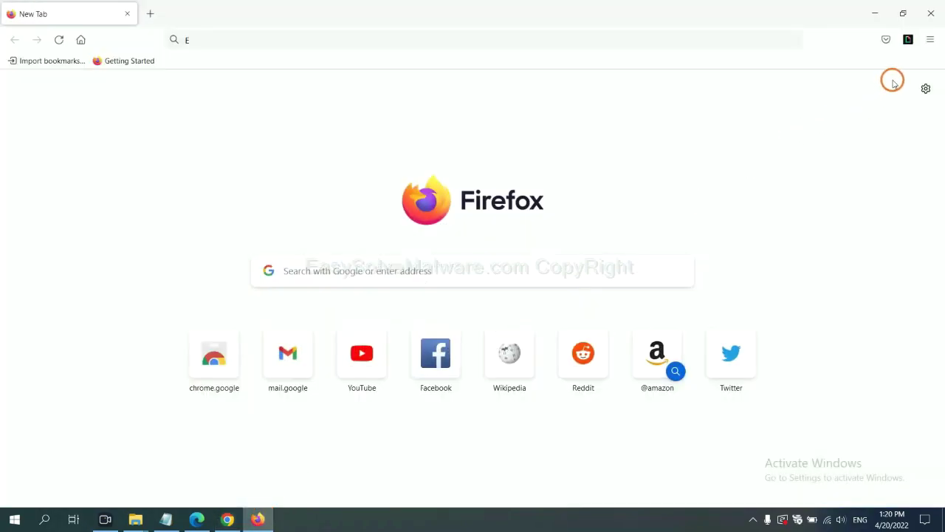
Step: Refresh Firefox from the Troubleshooting Information page, then switch to Edge
click(930, 42)
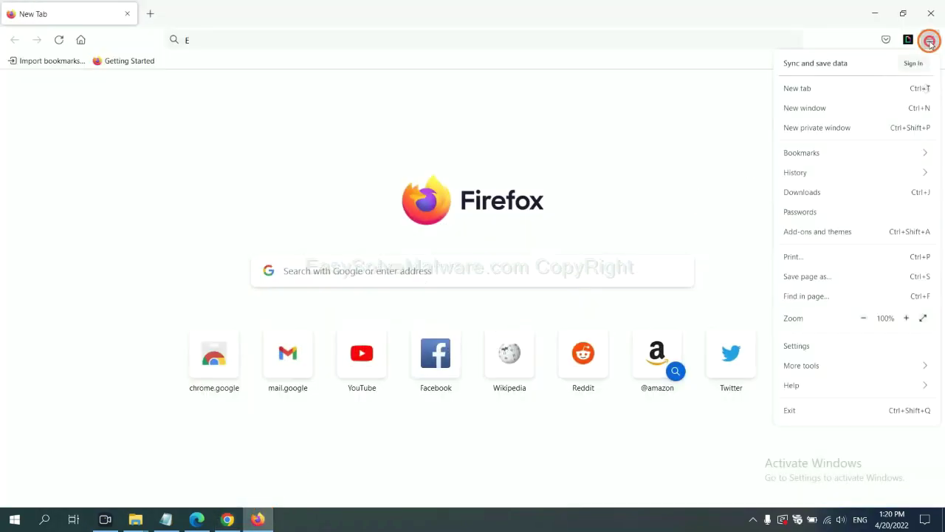
click(812, 385)
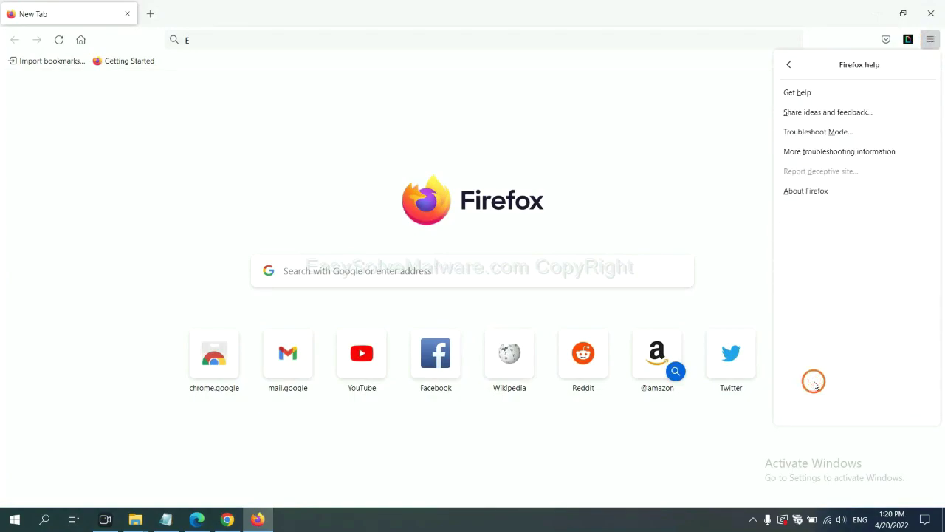
click(831, 153)
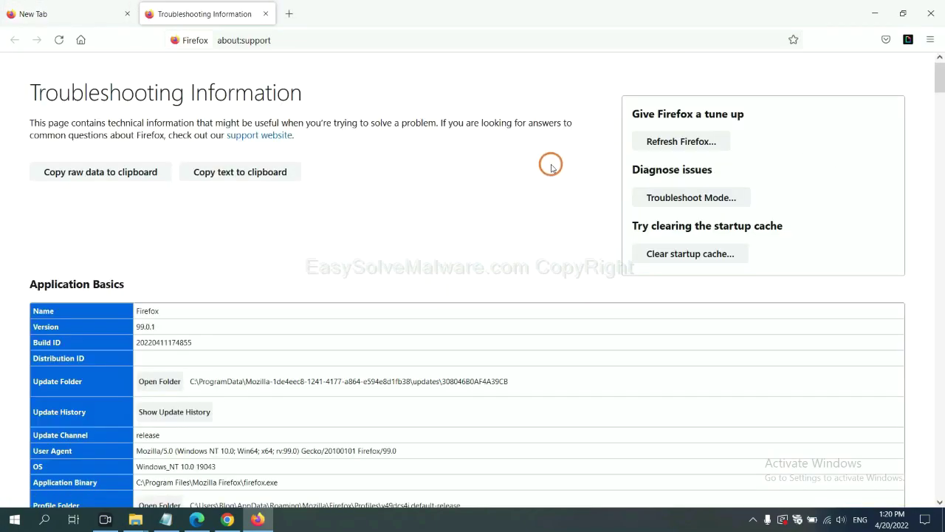
click(663, 144)
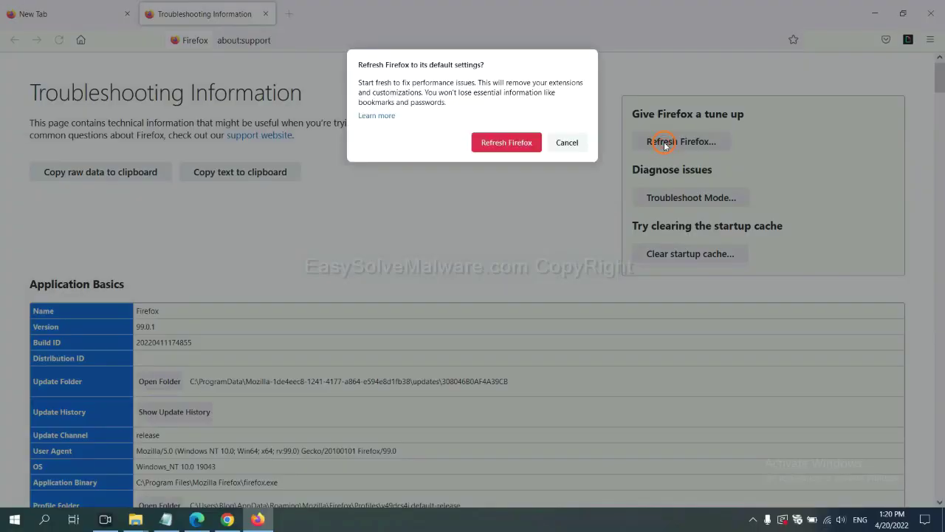
click(514, 148)
click(196, 519)
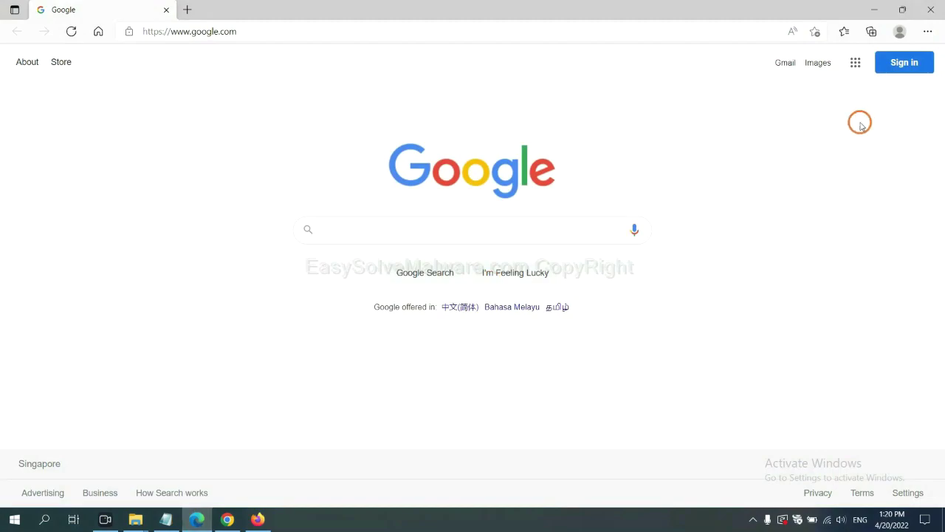
Step: Search Edge settings for 'reset' and request restoring settings to their default values
click(928, 32)
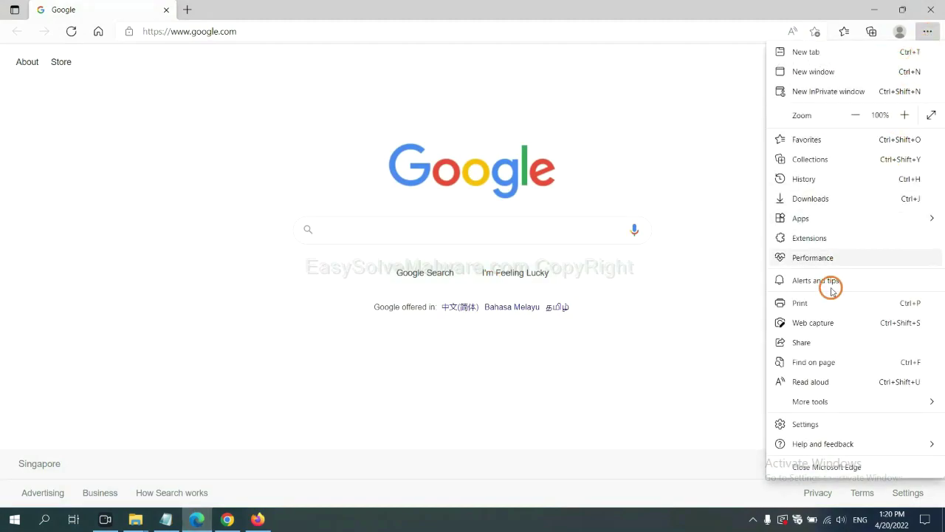
click(806, 424)
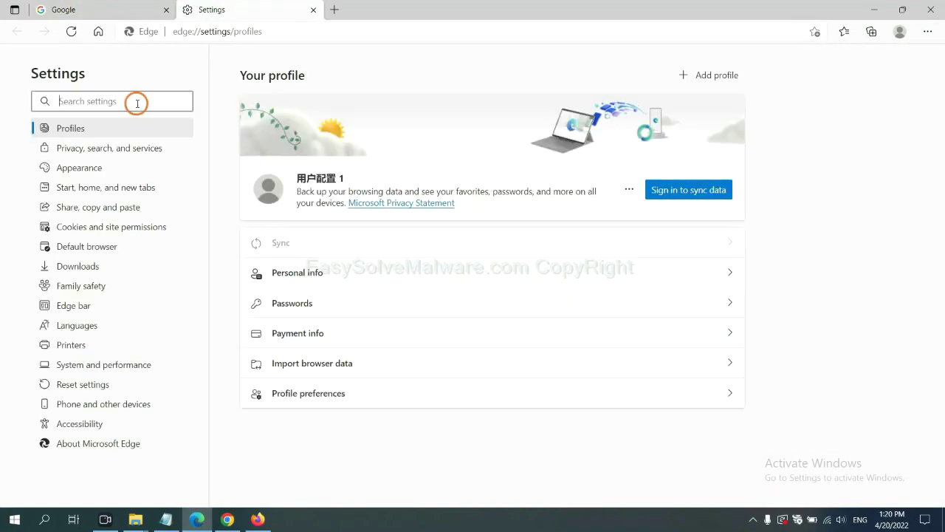
text(re)
text(set)
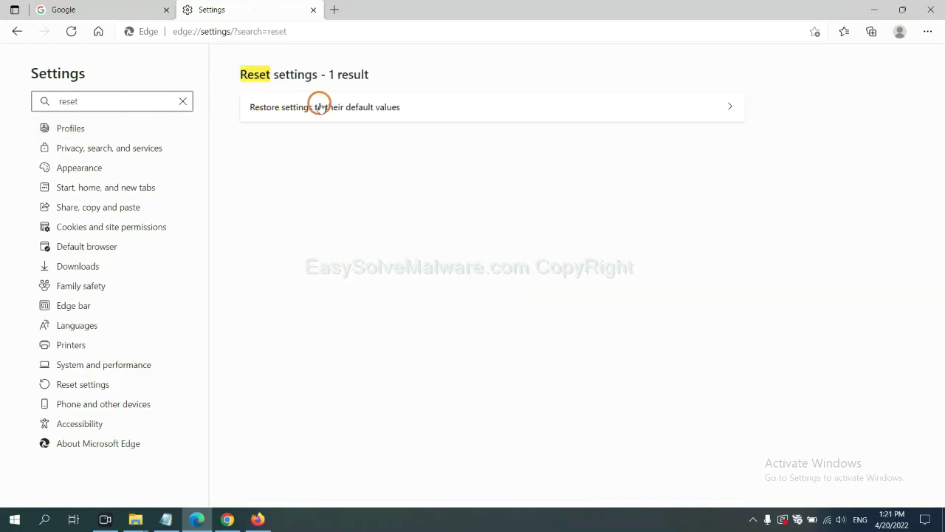
click(332, 102)
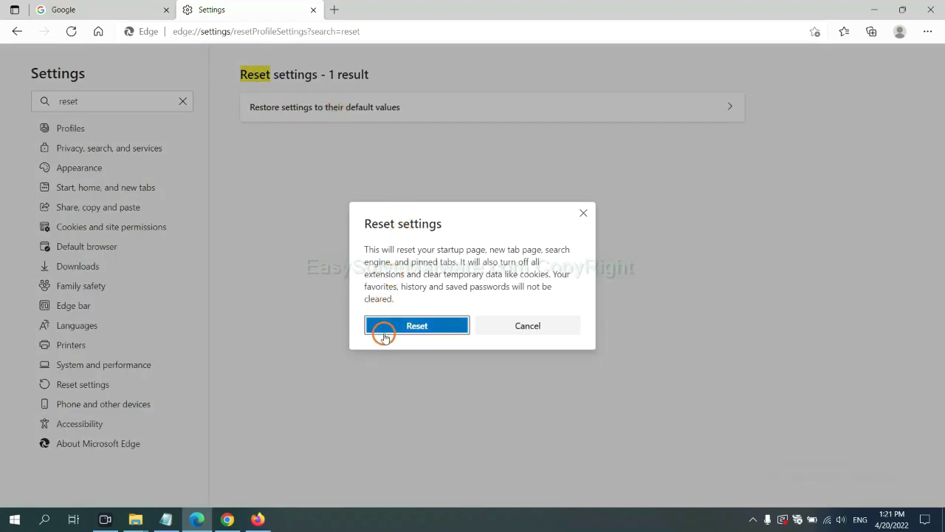